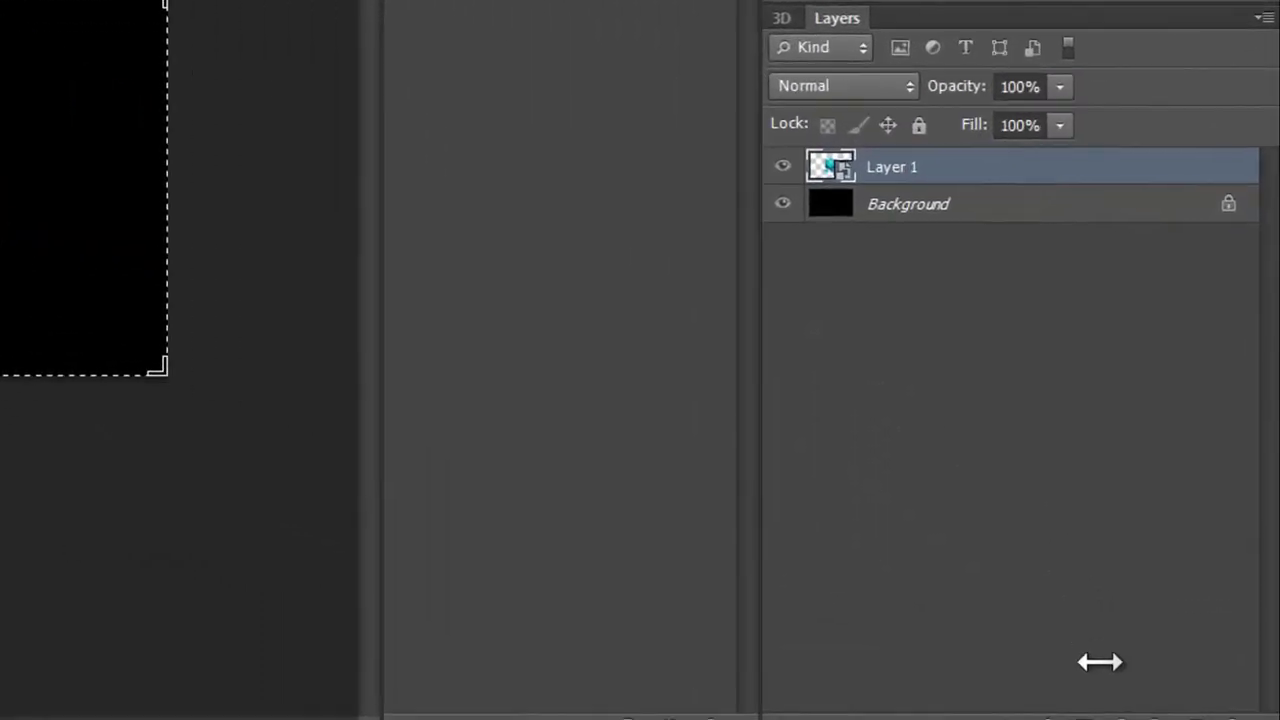
# Step: Add a new white layer mask to Layer 1 on the SOLIDBOX logo document
pyautogui.click(1058, 715)
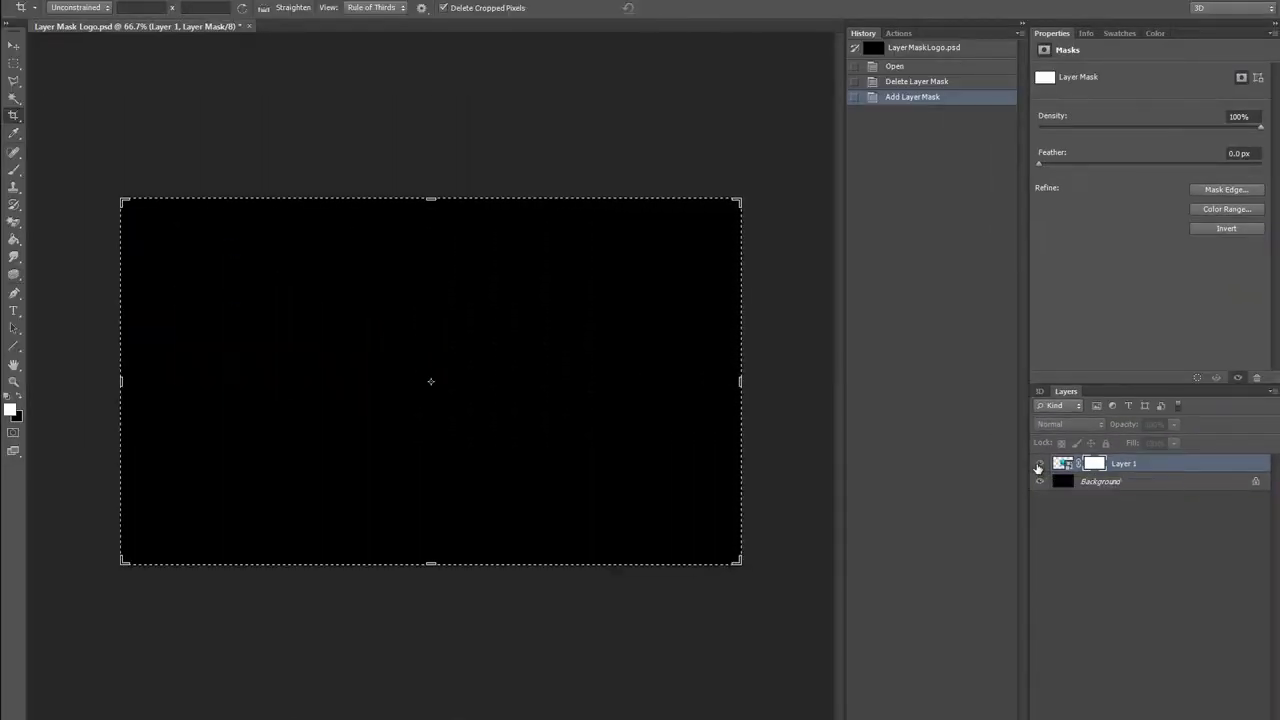
# Step: Toggle Layer 1's visibility to check it, then select the Gradient Tool
pyautogui.click(953, 366)
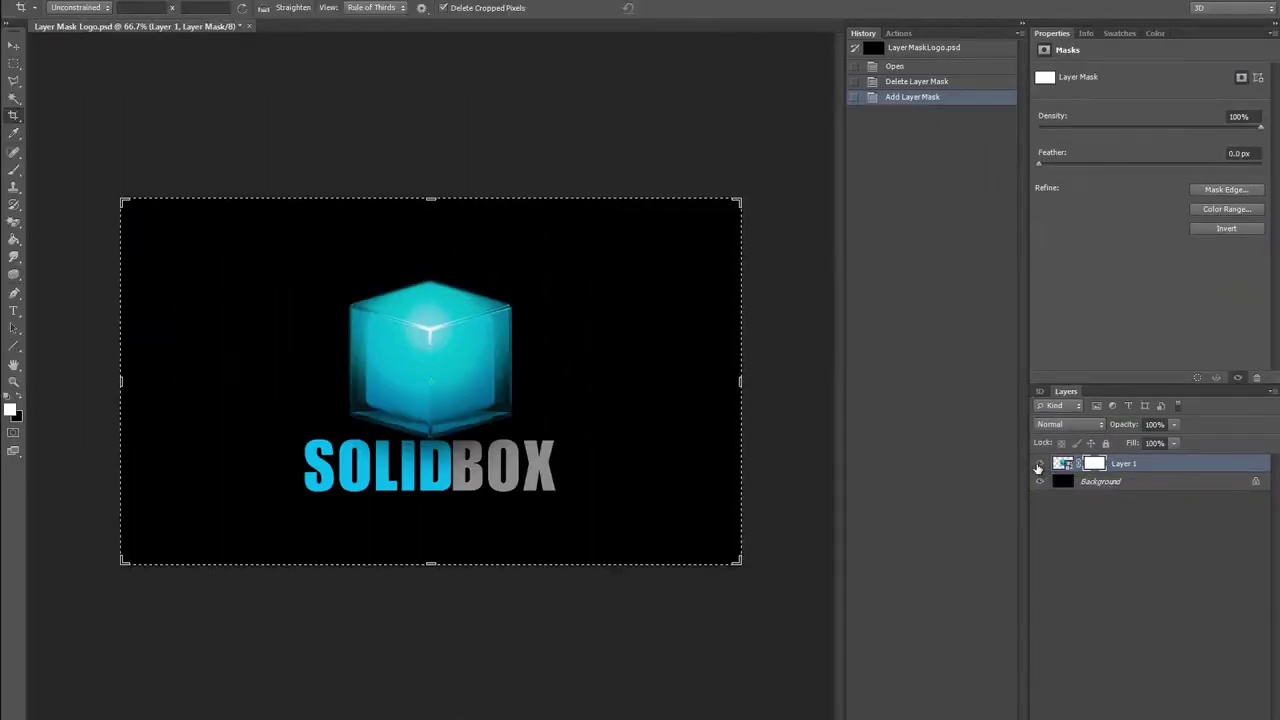
pyautogui.press('g')
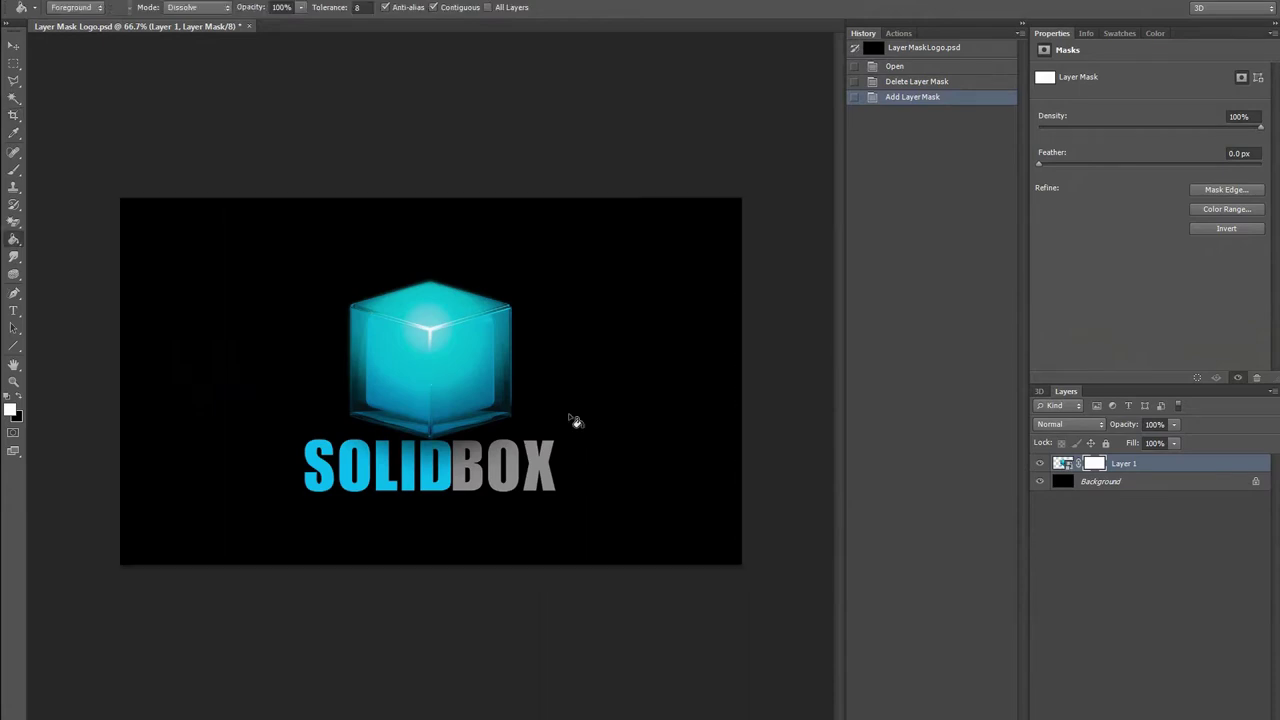
pyautogui.click(14, 240)
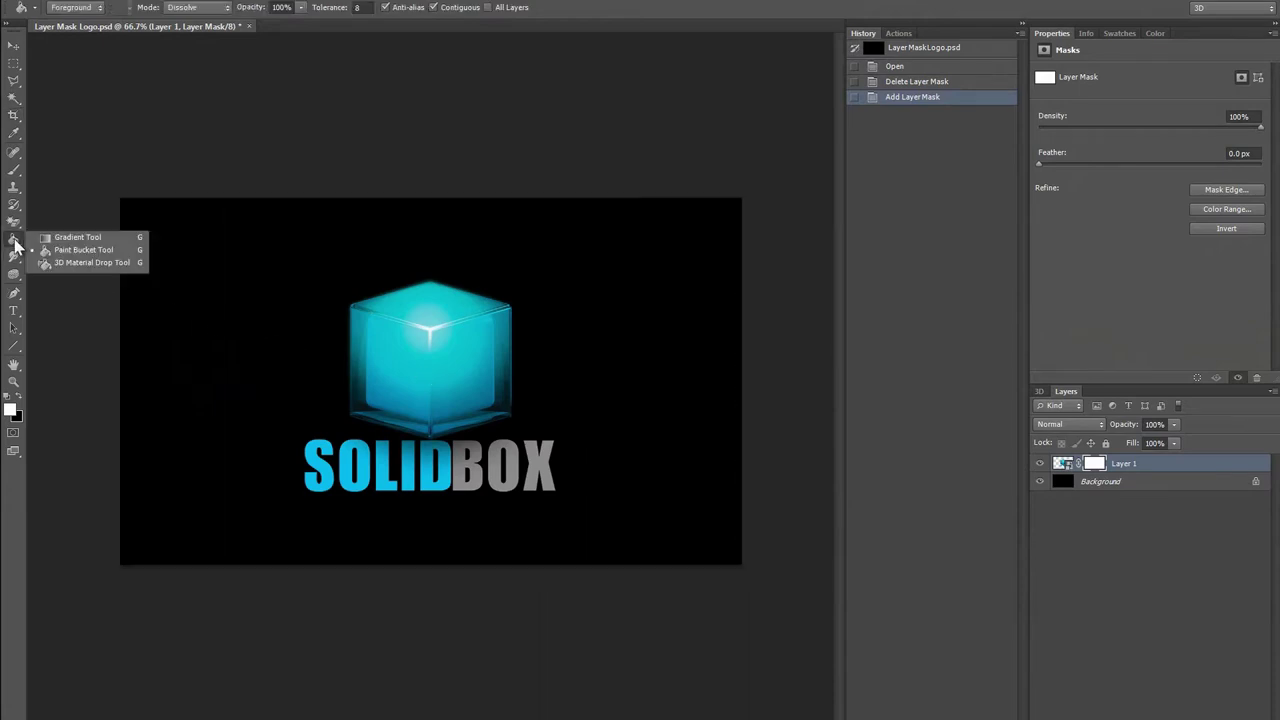
pyautogui.click(72, 237)
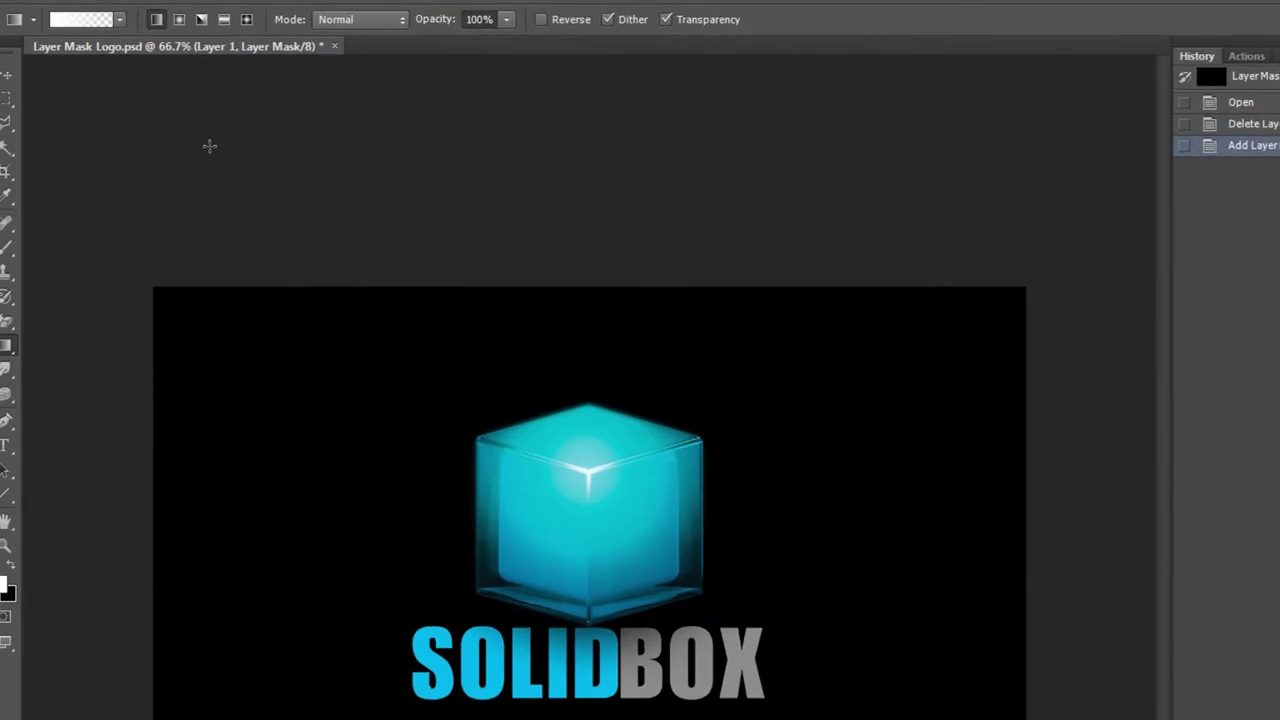
# Step: Set the gradient to Reflected using the Foreground to Background preset
pyautogui.click(223, 18)
pyautogui.click(105, 21)
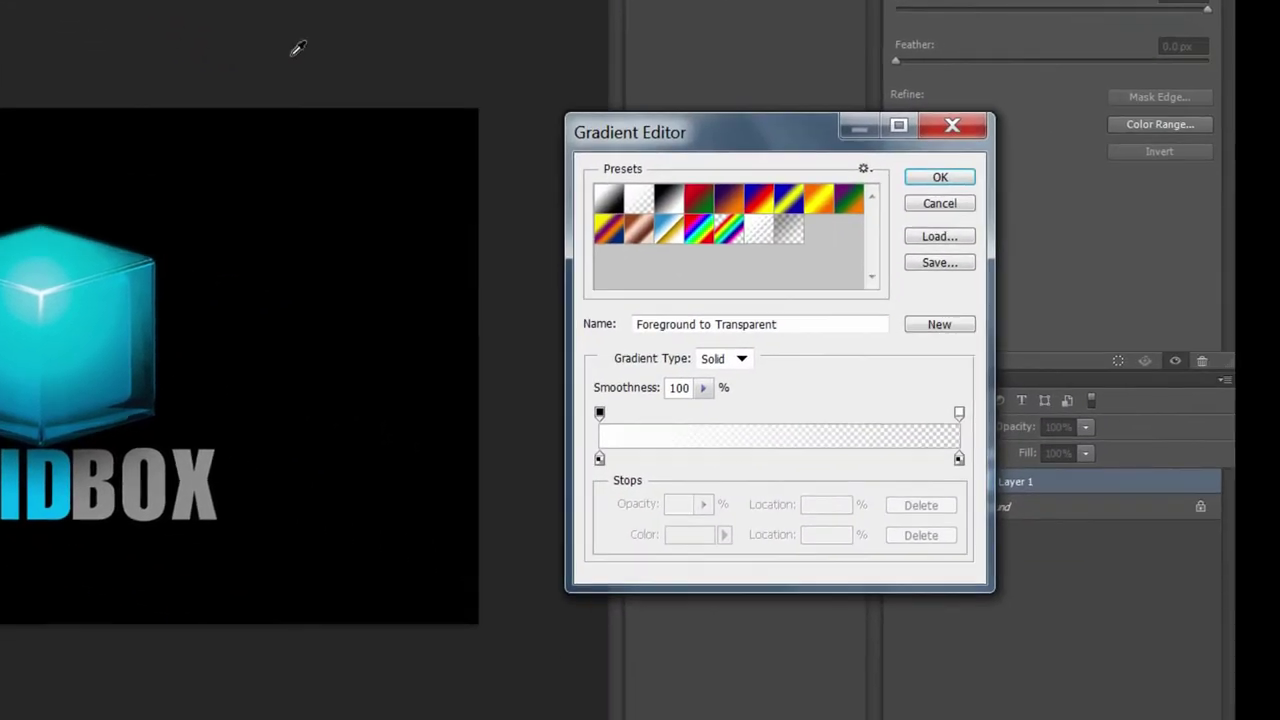
pyautogui.click(608, 200)
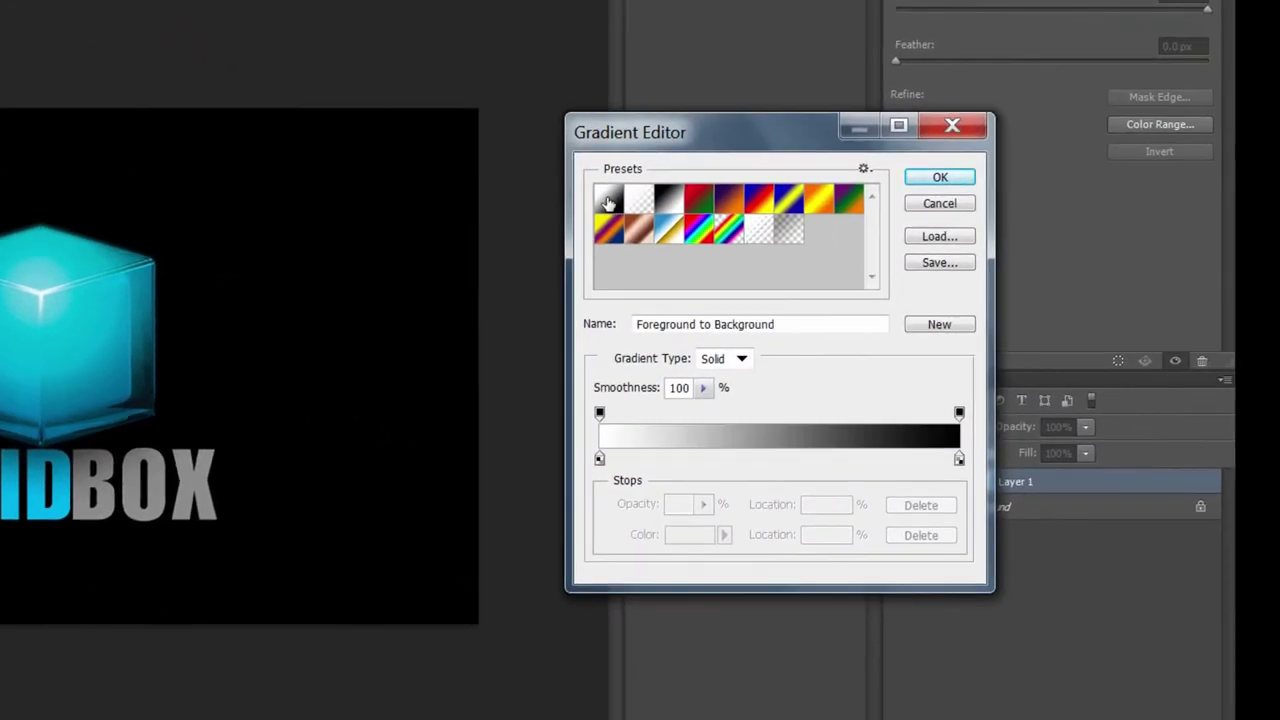
pyautogui.click(940, 177)
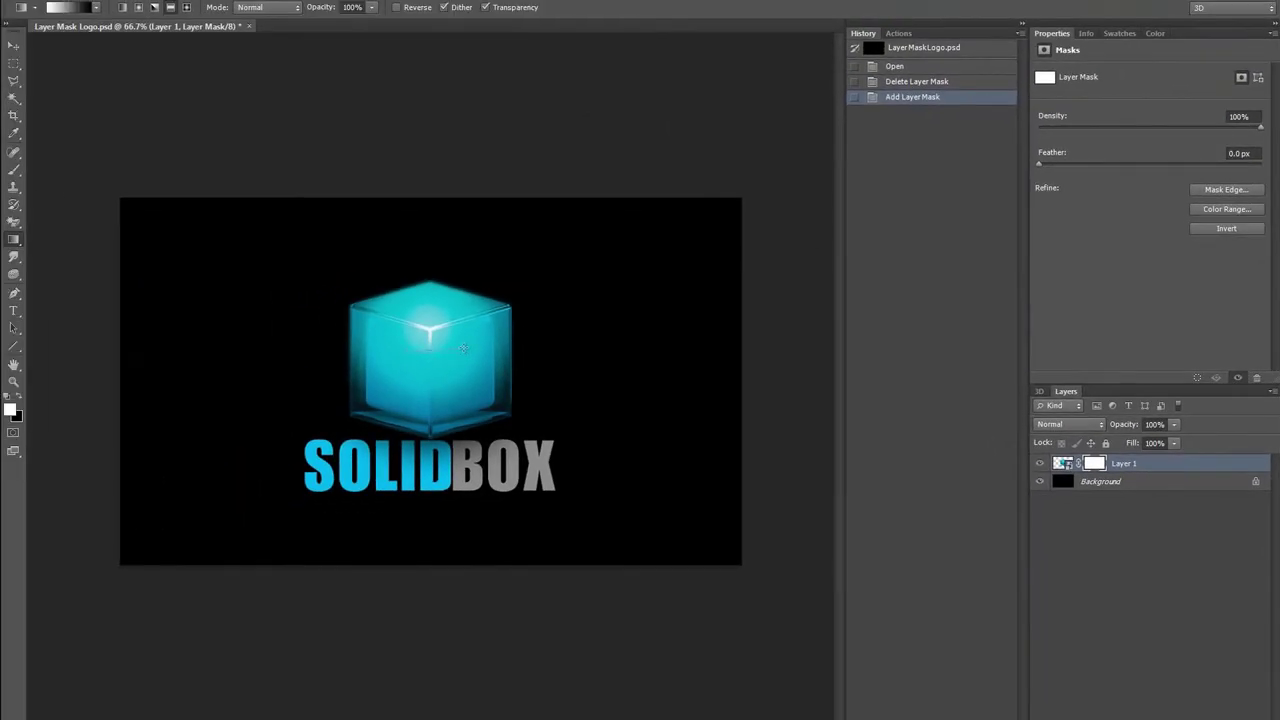
# Step: Paint a gradient on Layer 1's mask, unlink and slide it right, then delete the mask
pyautogui.moveTo(461, 352); pyautogui.dragTo(459, 350)
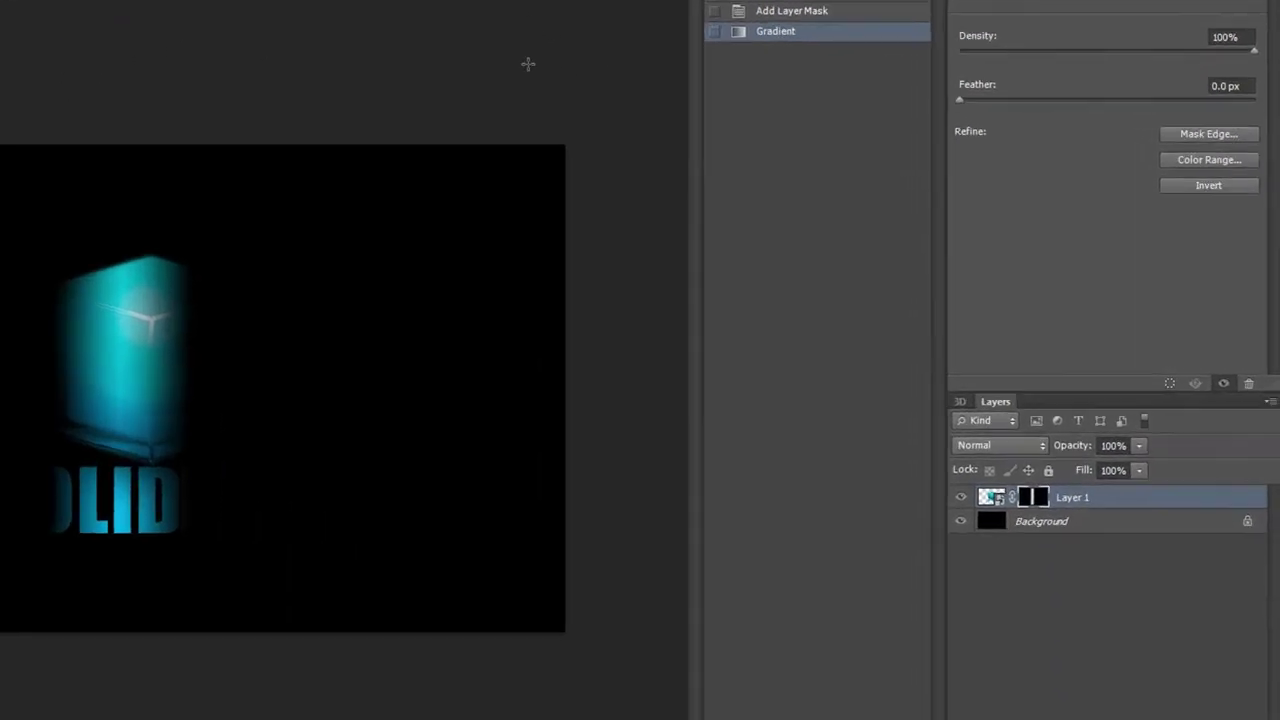
pyautogui.click(953, 530)
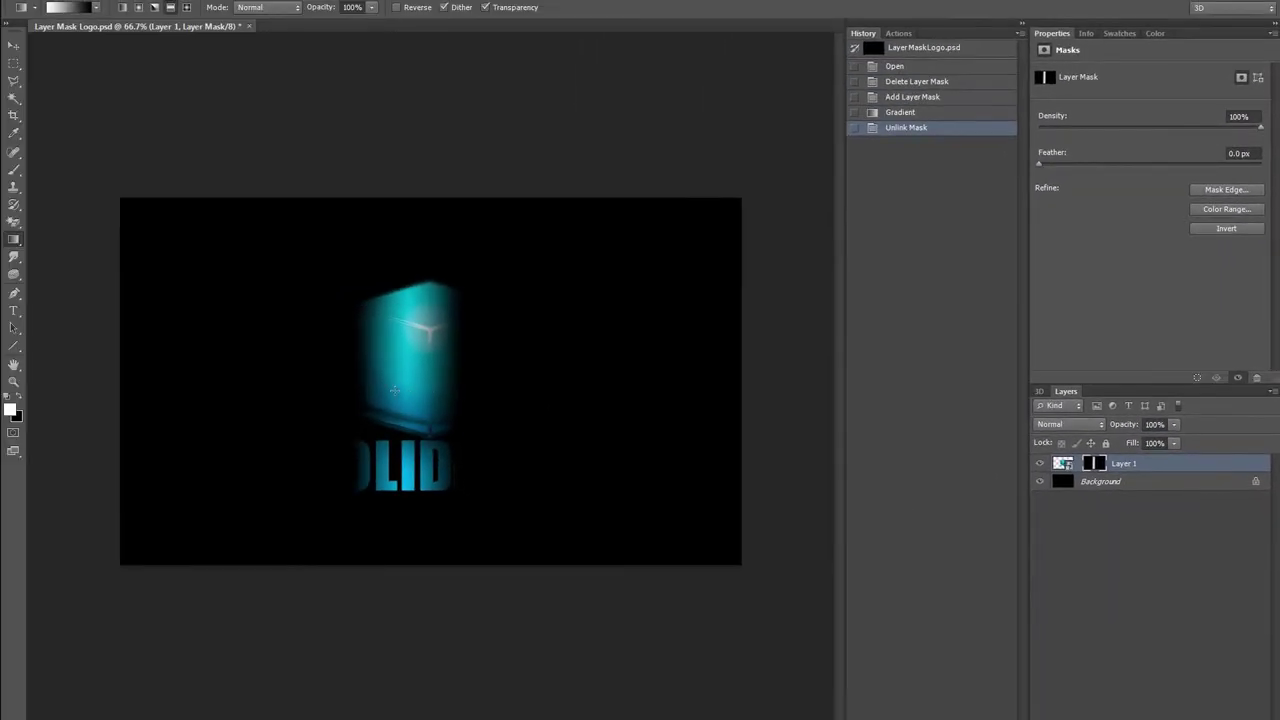
pyautogui.moveTo(311, 397); pyautogui.dragTo(453, 404)
pyautogui.moveTo(557, 398); pyautogui.dragTo(82, 426)
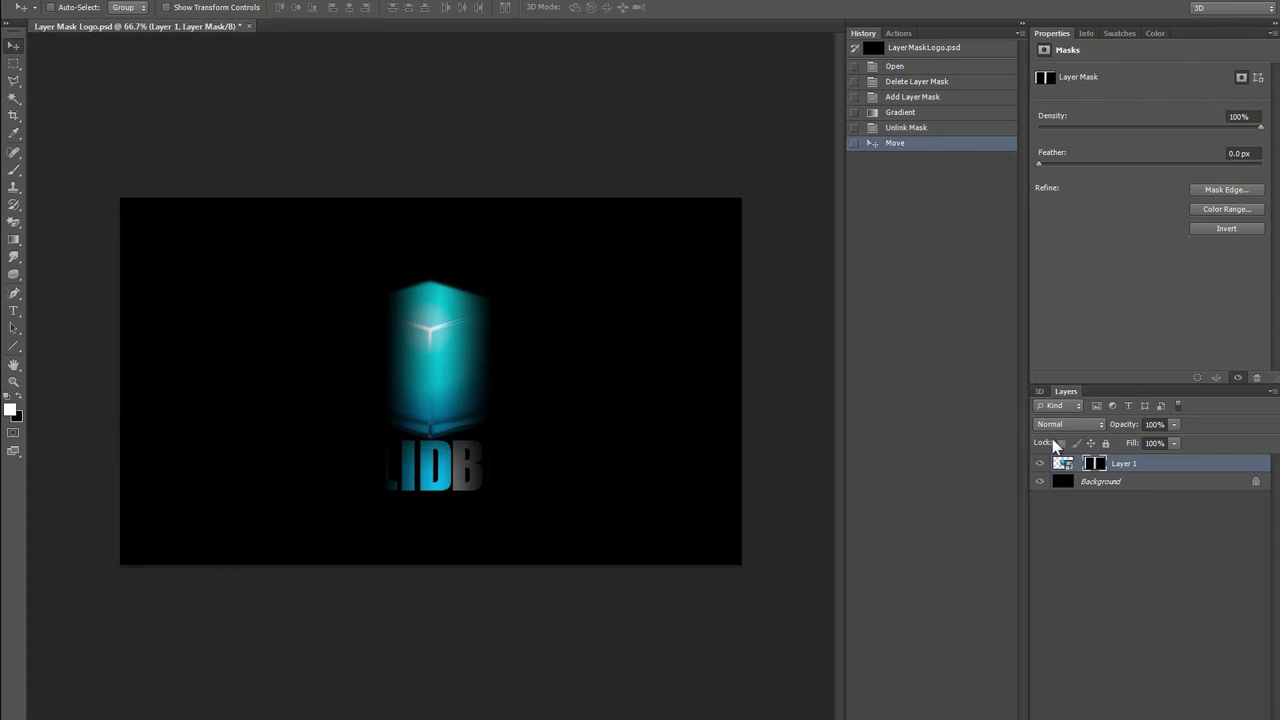
pyautogui.moveTo(1101, 465); pyautogui.dragTo(1250, 711)
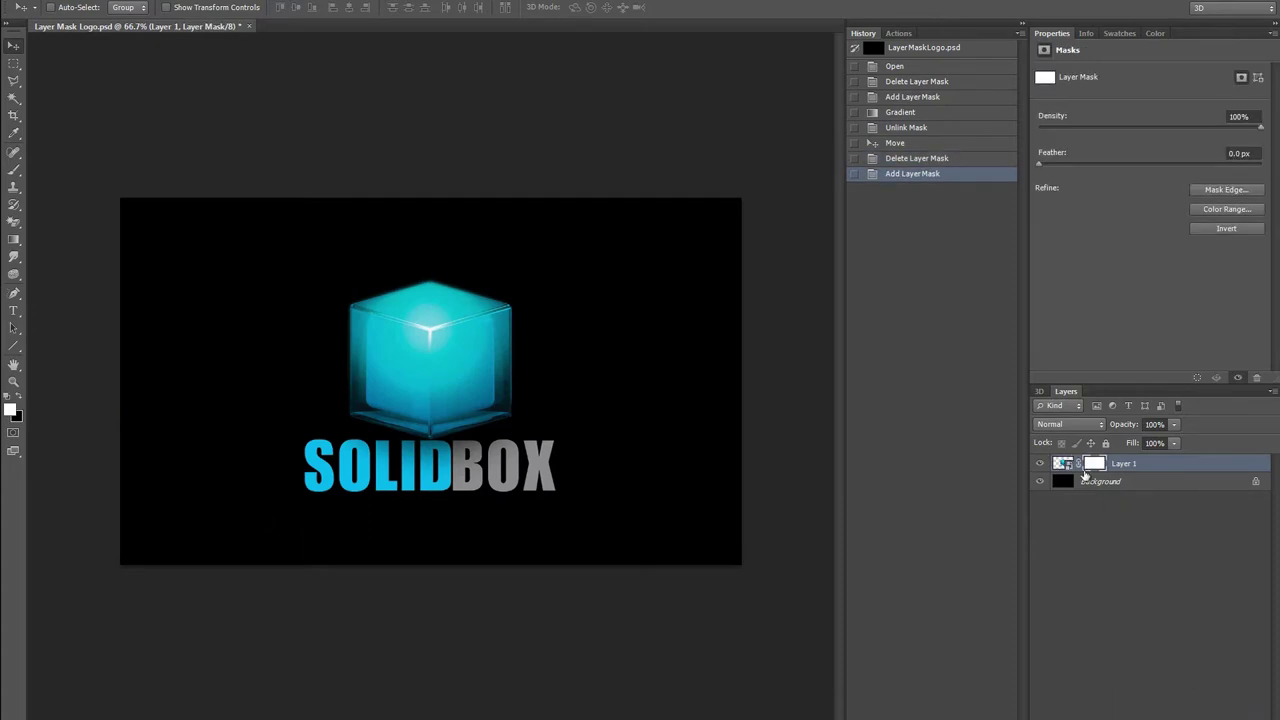
# Step: Select the Gradient Tool and swap colours so the reflected gradient runs black to white
pyautogui.press('g')
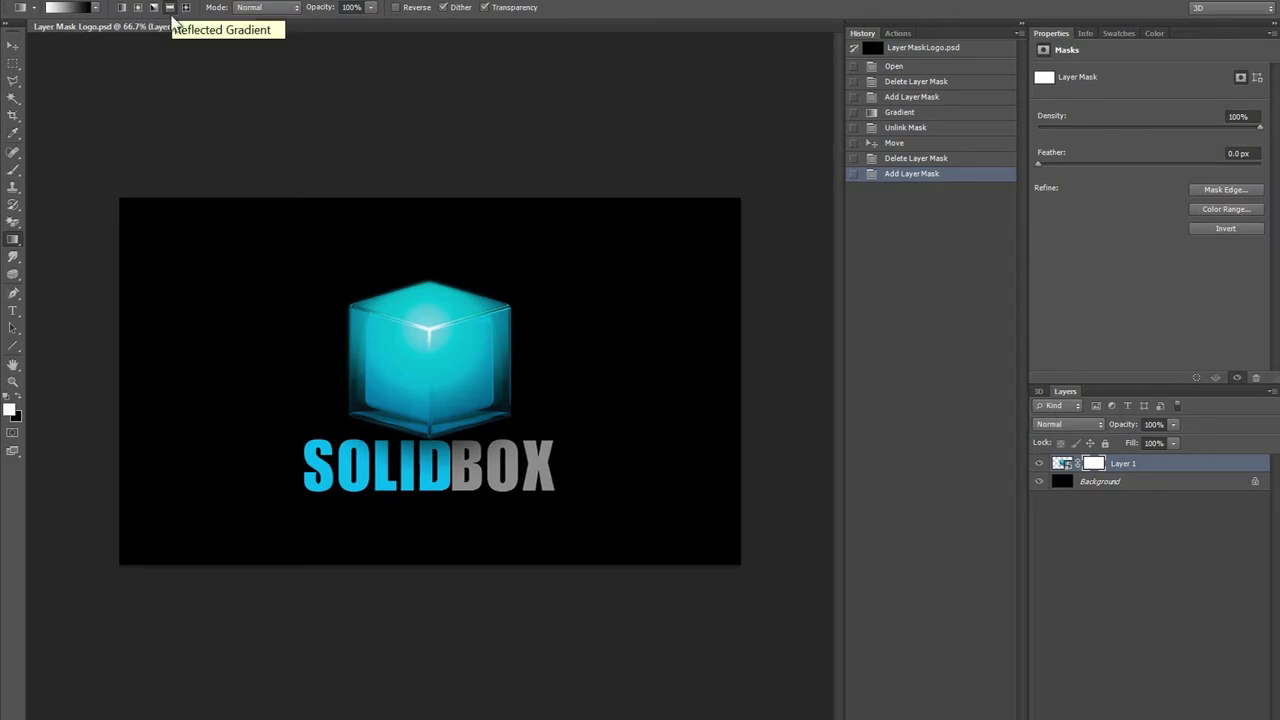
pyautogui.press('x')
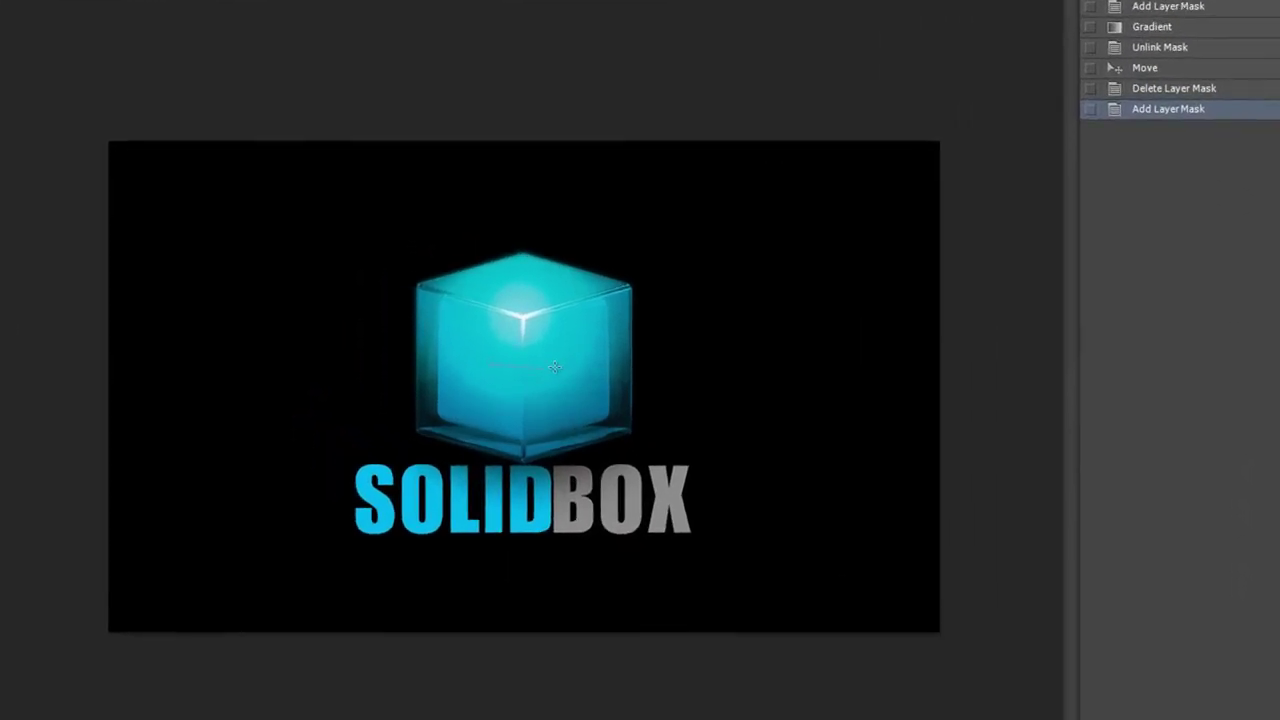
# Step: Paint a reflected gradient band through the cube, invert the mask with Ctrl+I, and unlink it
pyautogui.moveTo(398, 364); pyautogui.dragTo(457, 365)
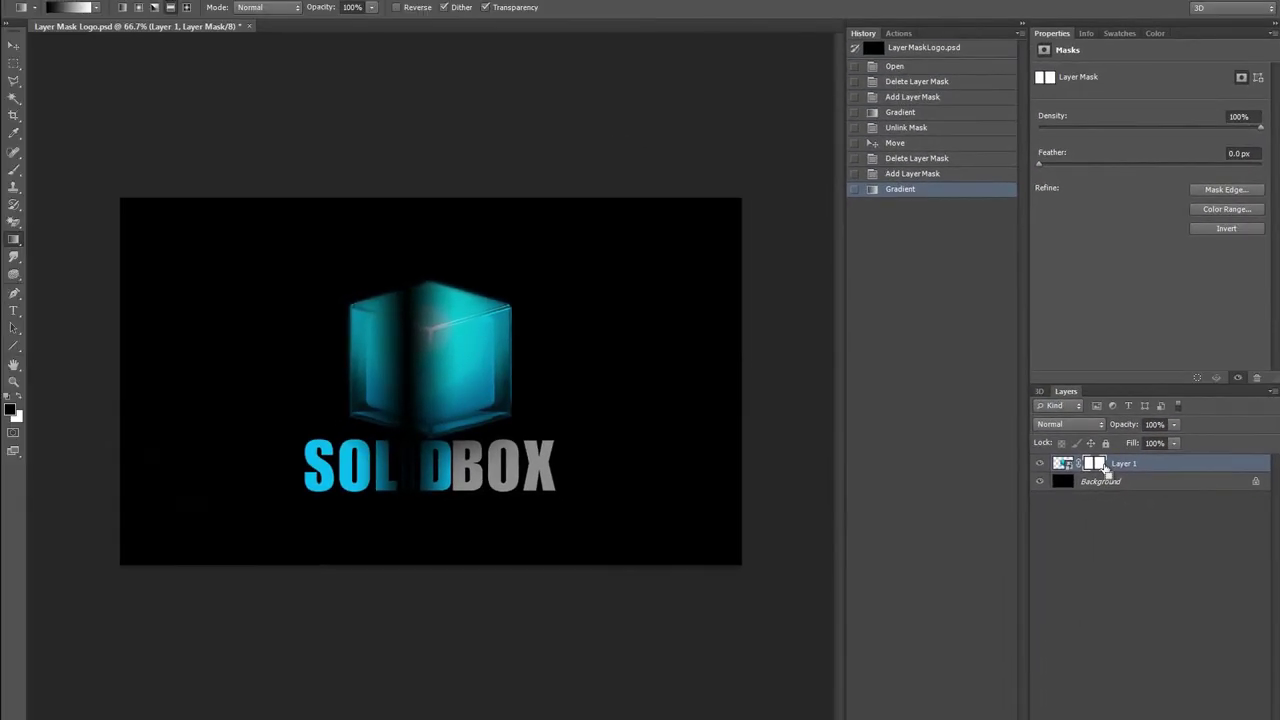
pyautogui.hotkey('ctrl', 'i')
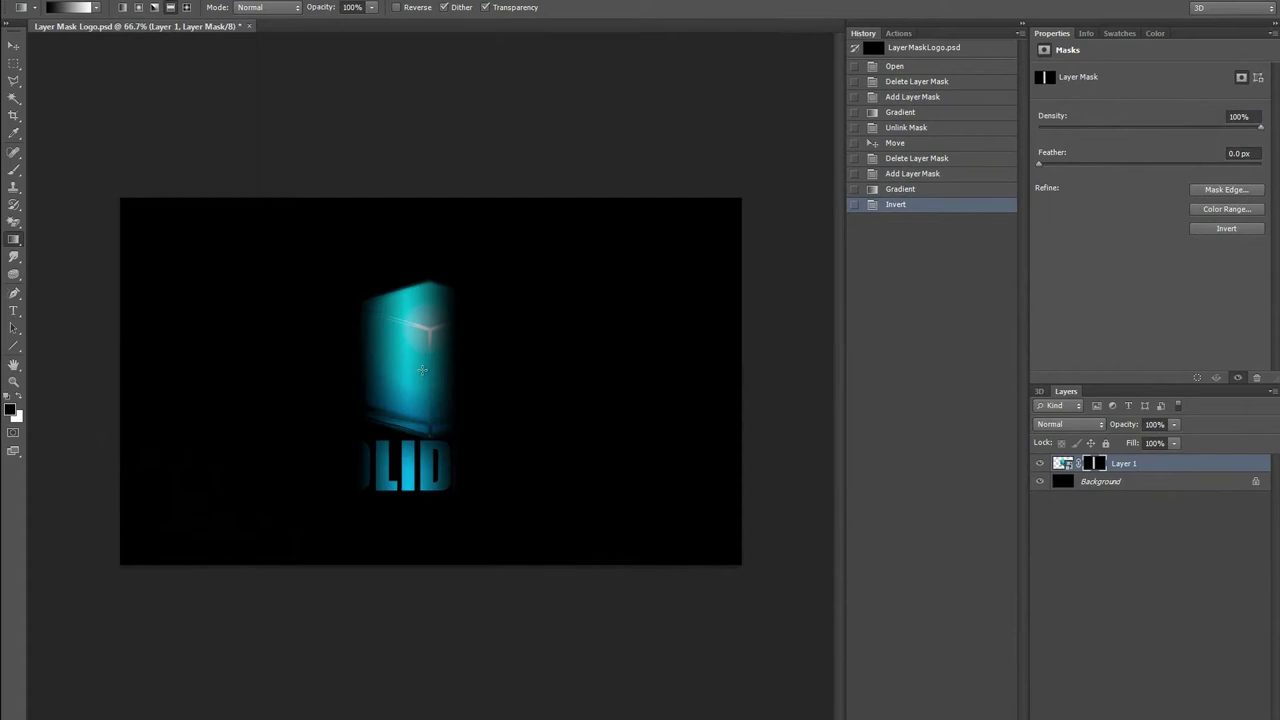
pyautogui.click(1078, 463)
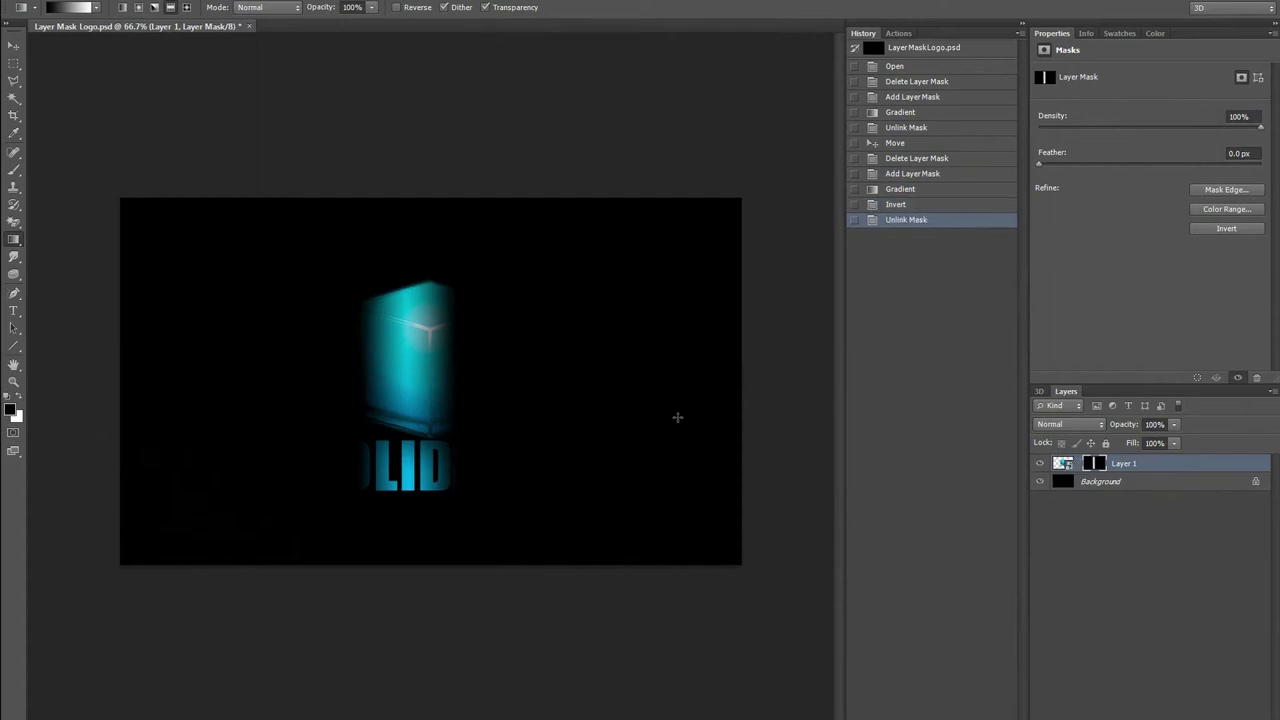
# Step: Move the unlinked mask left so its strip reveals the cube and the letters OLID
pyautogui.press('v')
pyautogui.moveTo(431, 368)
pyautogui.mouseDown()
pyautogui.moveTo(626, 371)
pyautogui.moveTo(311, 376)
pyautogui.moveTo(735, 380)
pyautogui.moveTo(120, 380)
pyautogui.moveTo(470, 375)
pyautogui.moveTo(416, 388)
pyautogui.mouseUp()
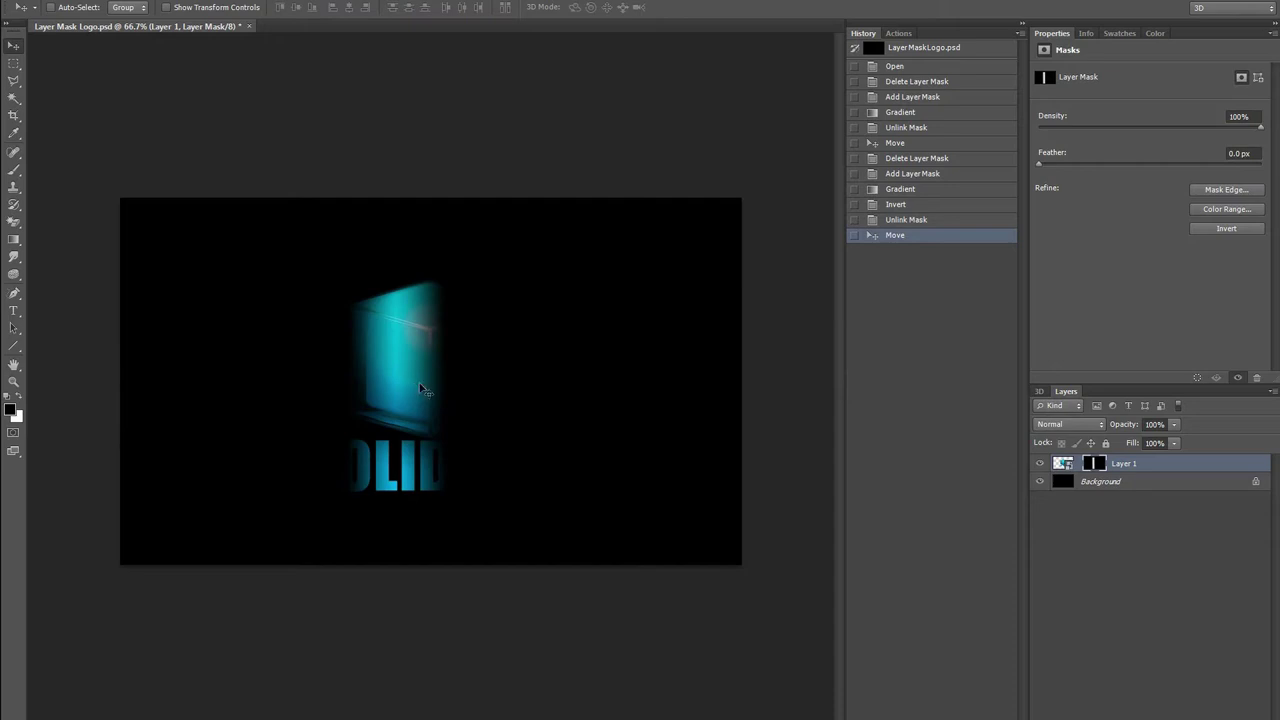
pyautogui.click(300, 1)
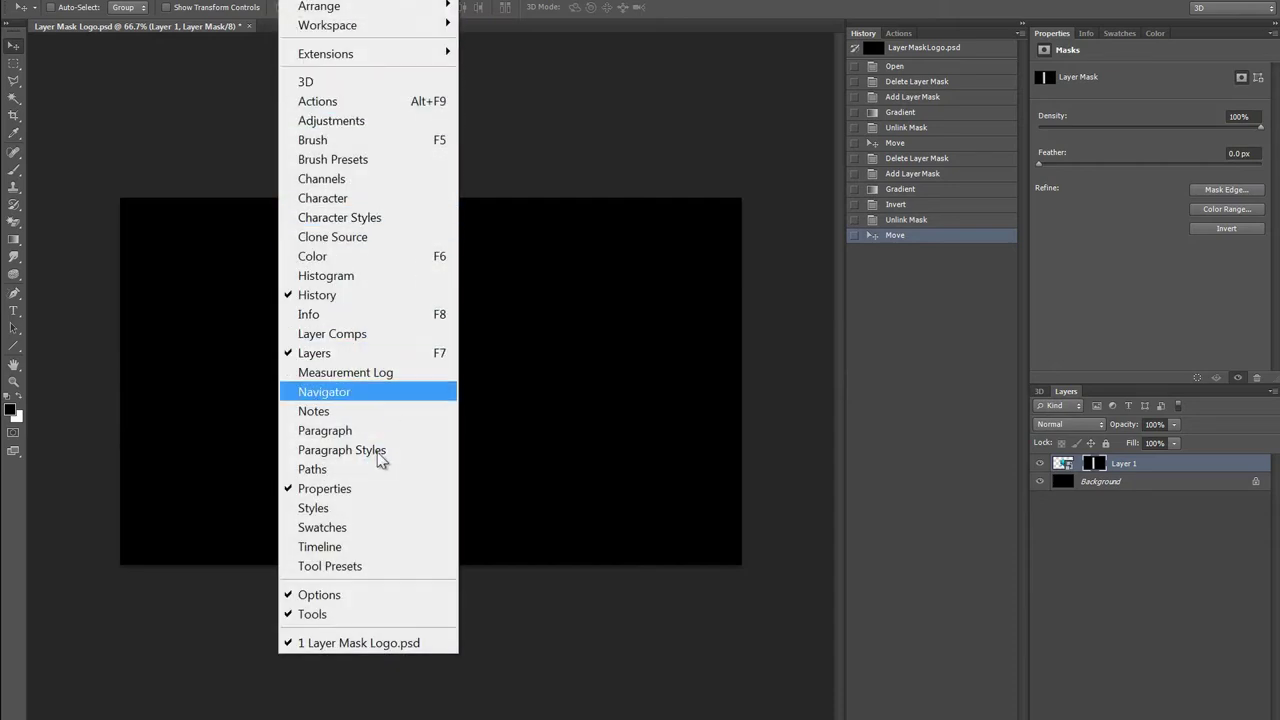
# Step: Show the Timeline panel and lengthen Layer 1's clip from the first frame
pyautogui.click(366, 547)
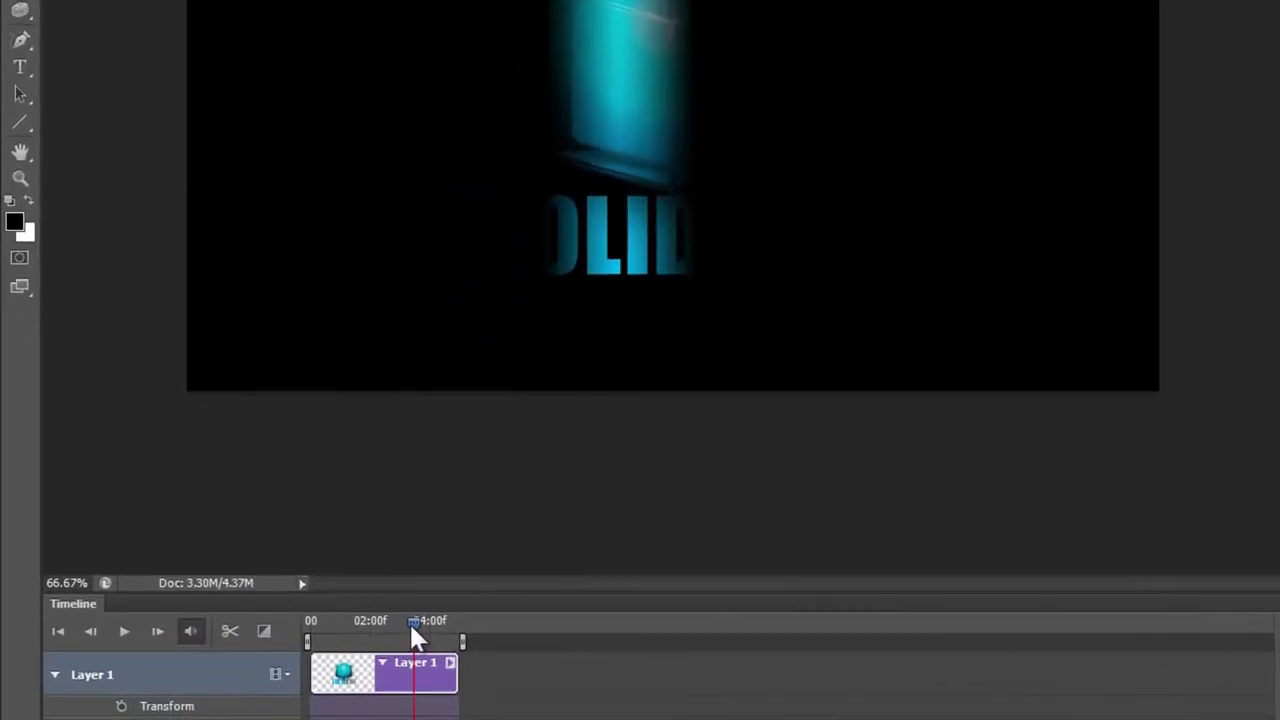
pyautogui.press('Home')
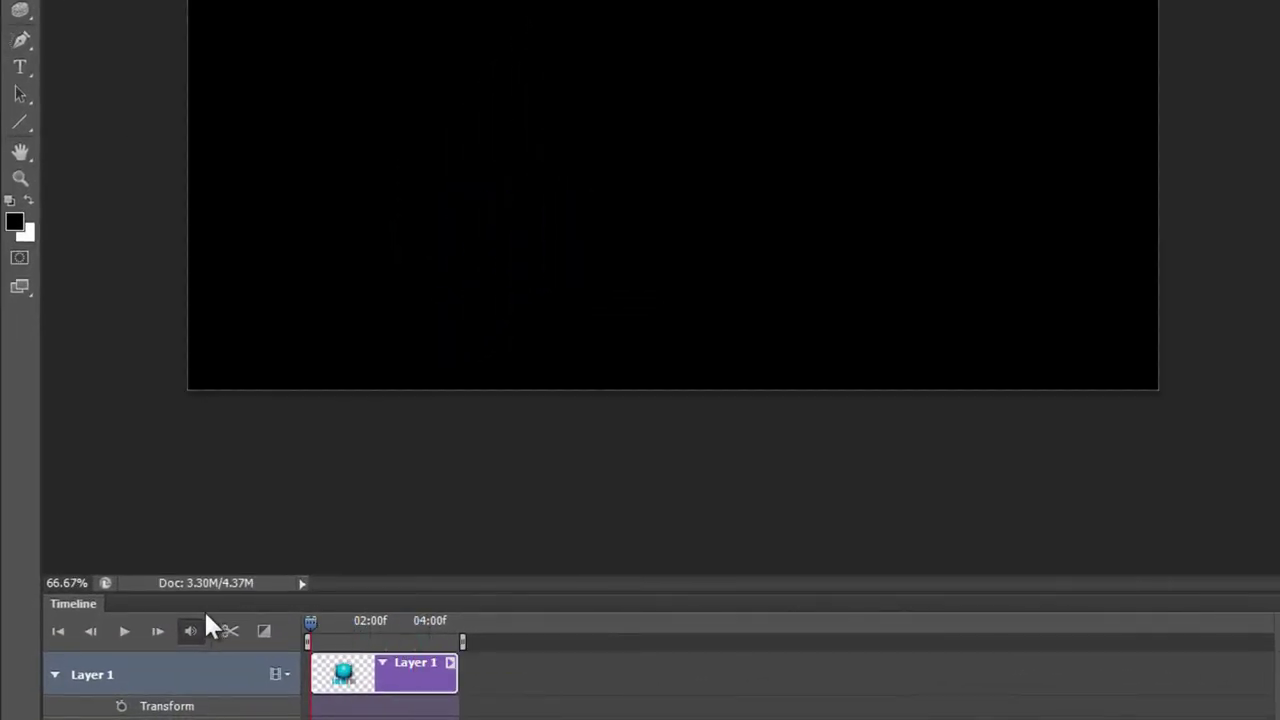
pyautogui.moveTo(460, 667); pyautogui.dragTo(950, 666)
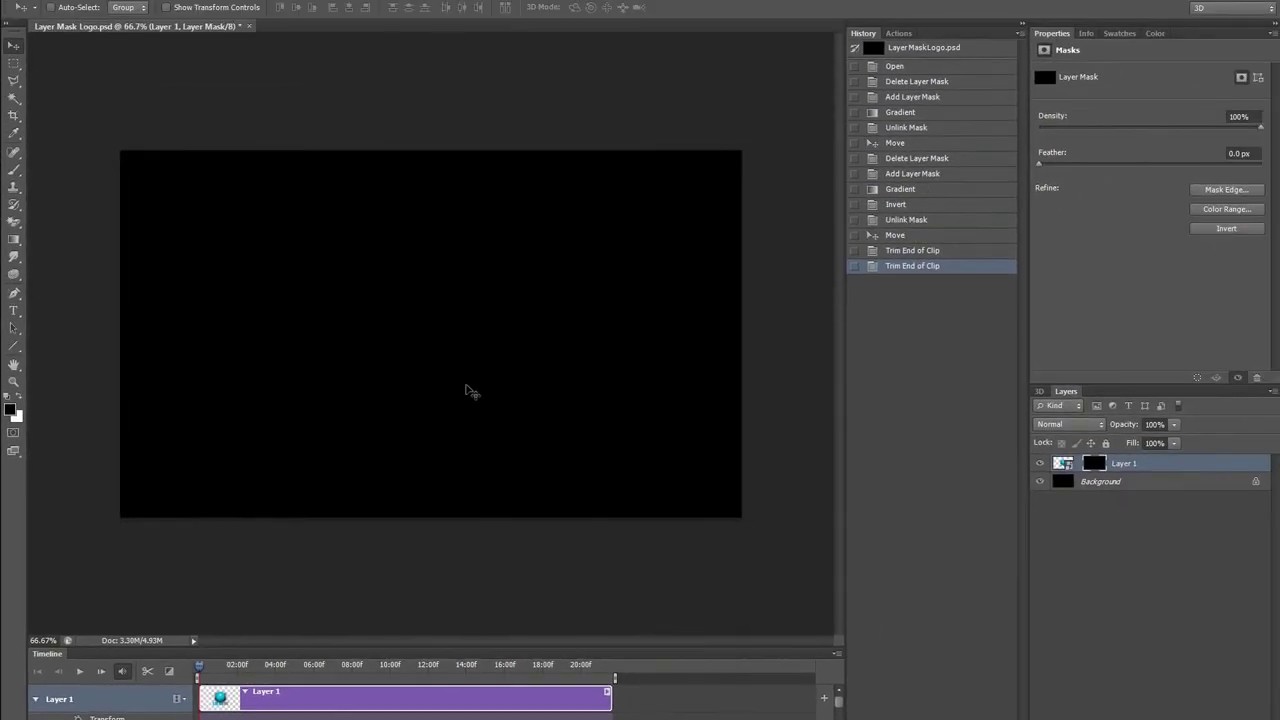
# Step: Show the red mask overlay and move the mask strip to the canvas's left edge
pyautogui.press('\\')
pyautogui.press('g')
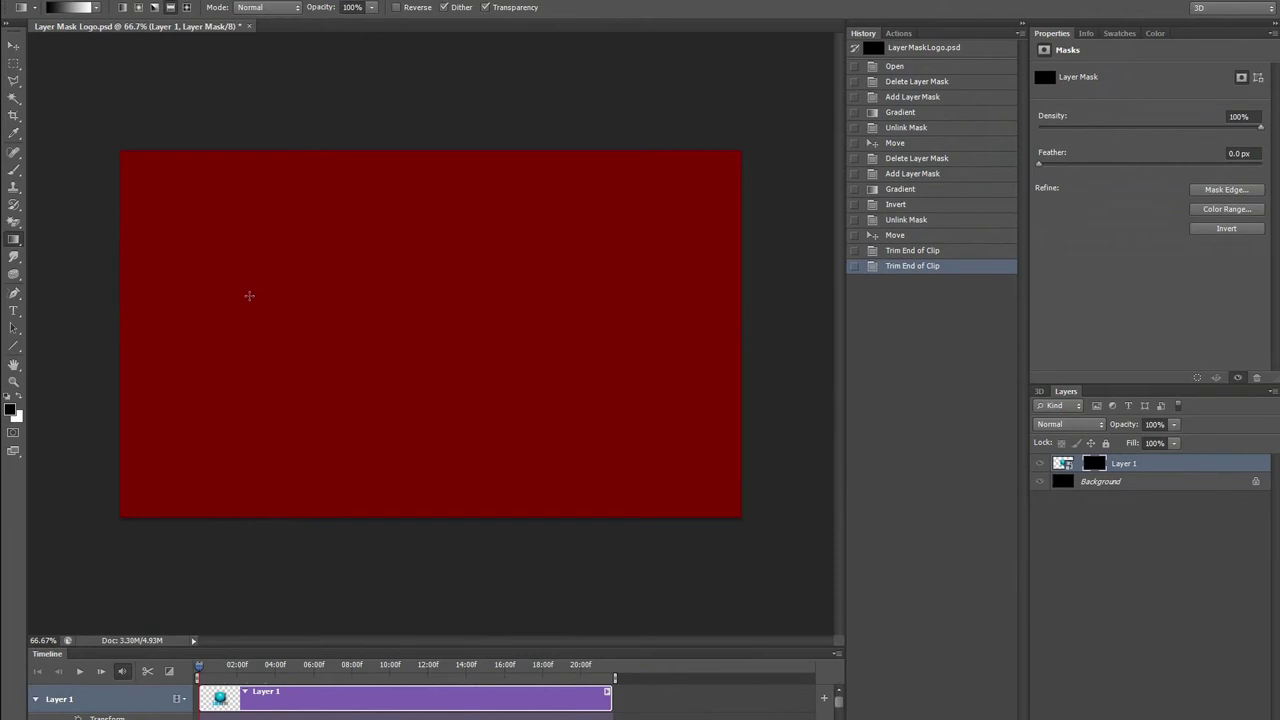
pyautogui.press('v')
pyautogui.moveTo(295, 326); pyautogui.dragTo(302, 353)
pyautogui.press('Delete')
pyautogui.press('g')
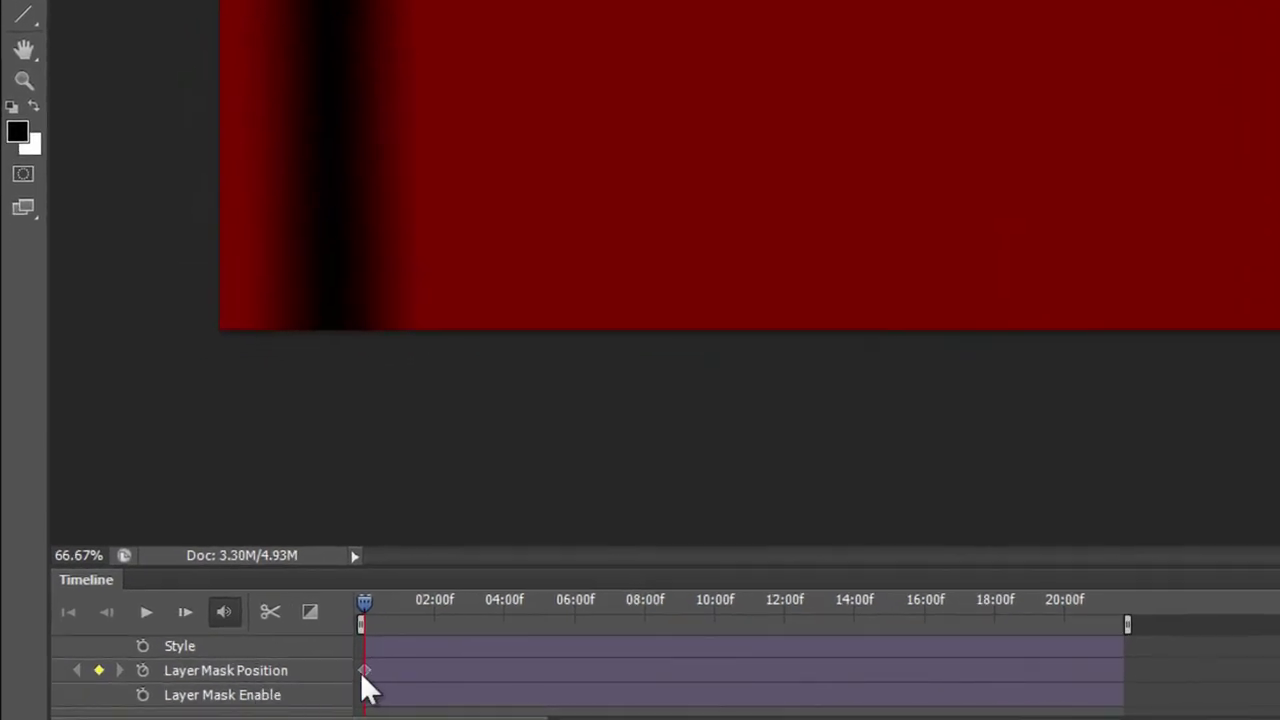
# Step: At about 20:00f, slide the mask's dark band to the right edge
pyautogui.moveTo(363, 605); pyautogui.dragTo(1060, 608)
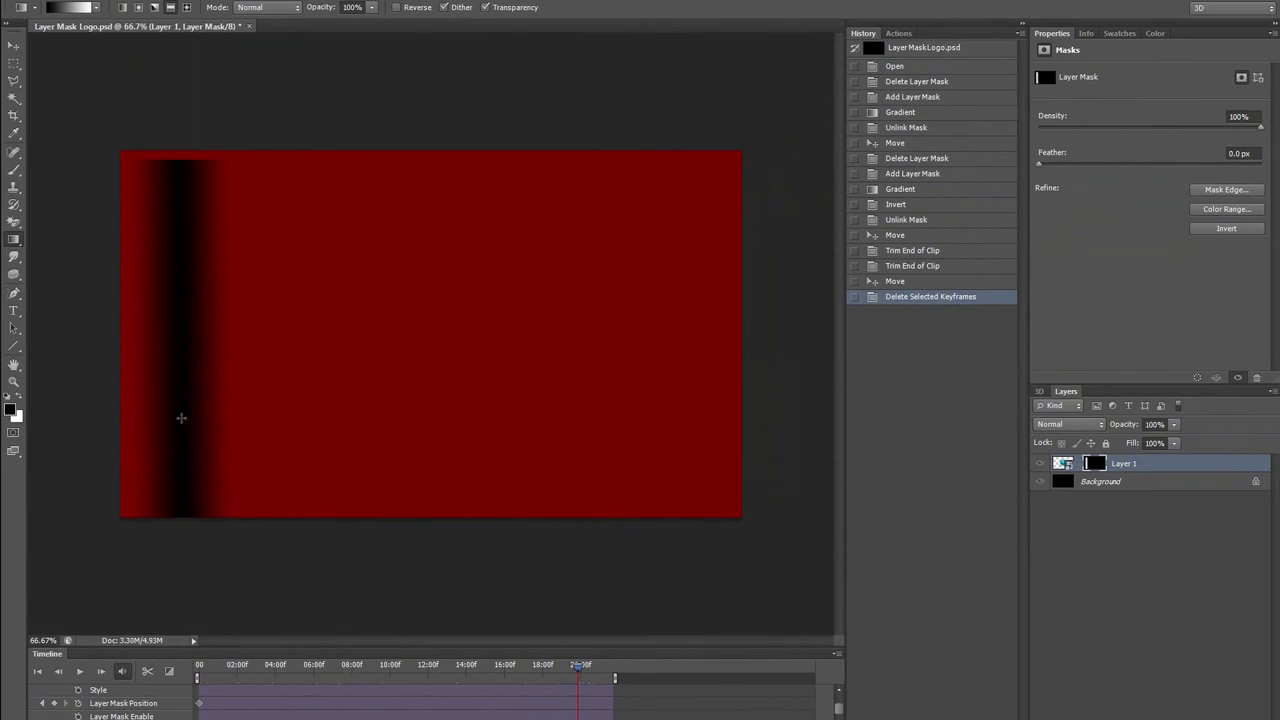
pyautogui.press('v')
pyautogui.moveTo(445, 427); pyautogui.dragTo(655, 415)
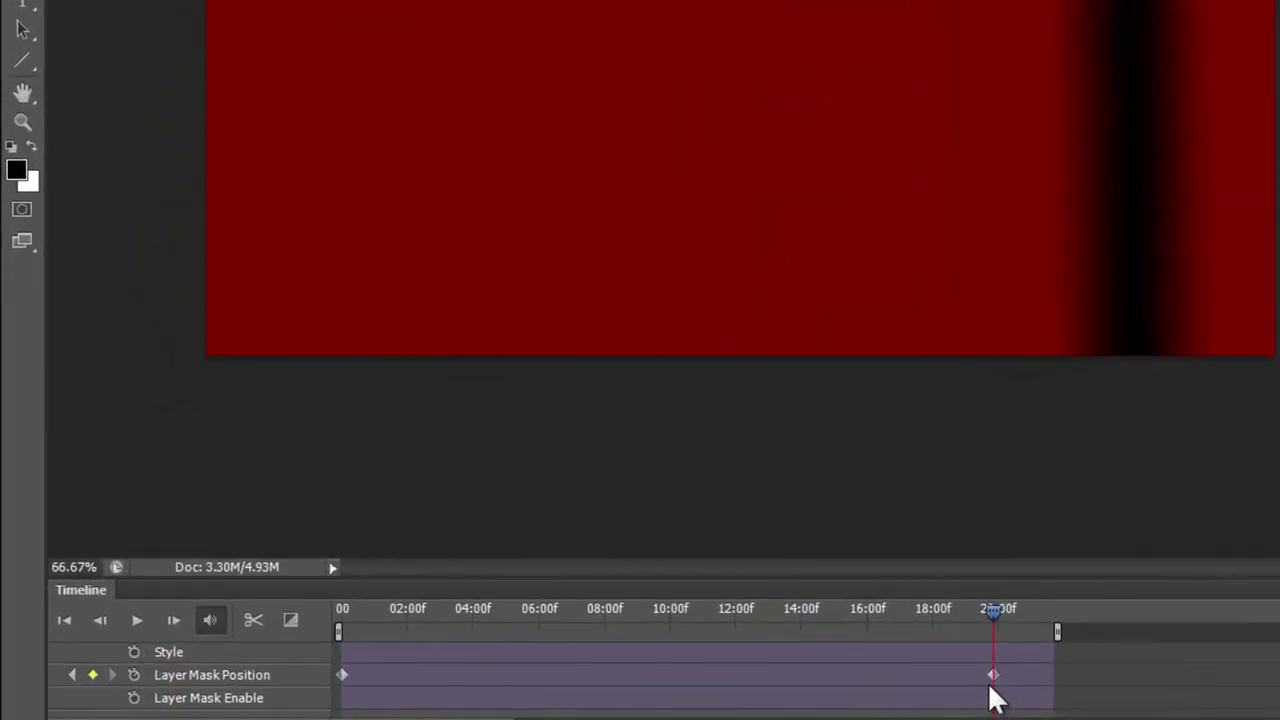
# Step: Add and delete a test mask position keyframe, then return the playhead to the clip start
pyautogui.click(818, 608)
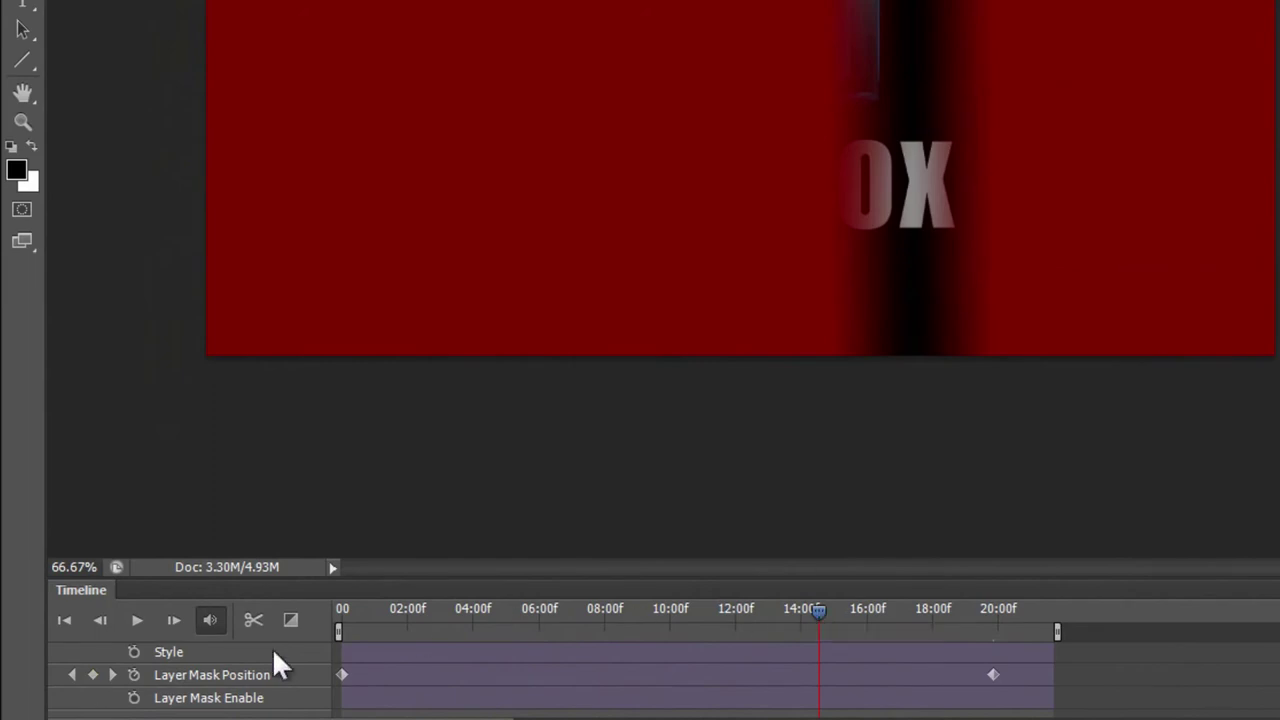
pyautogui.click(92, 675)
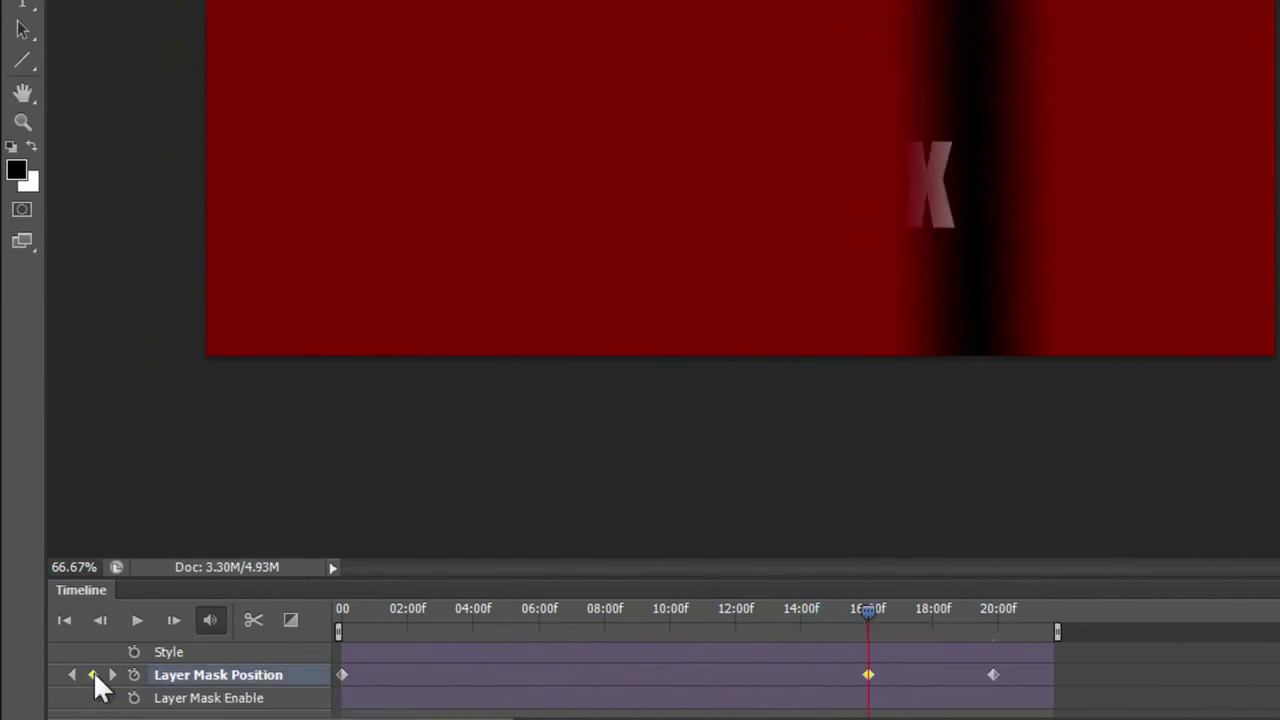
pyautogui.click(92, 675)
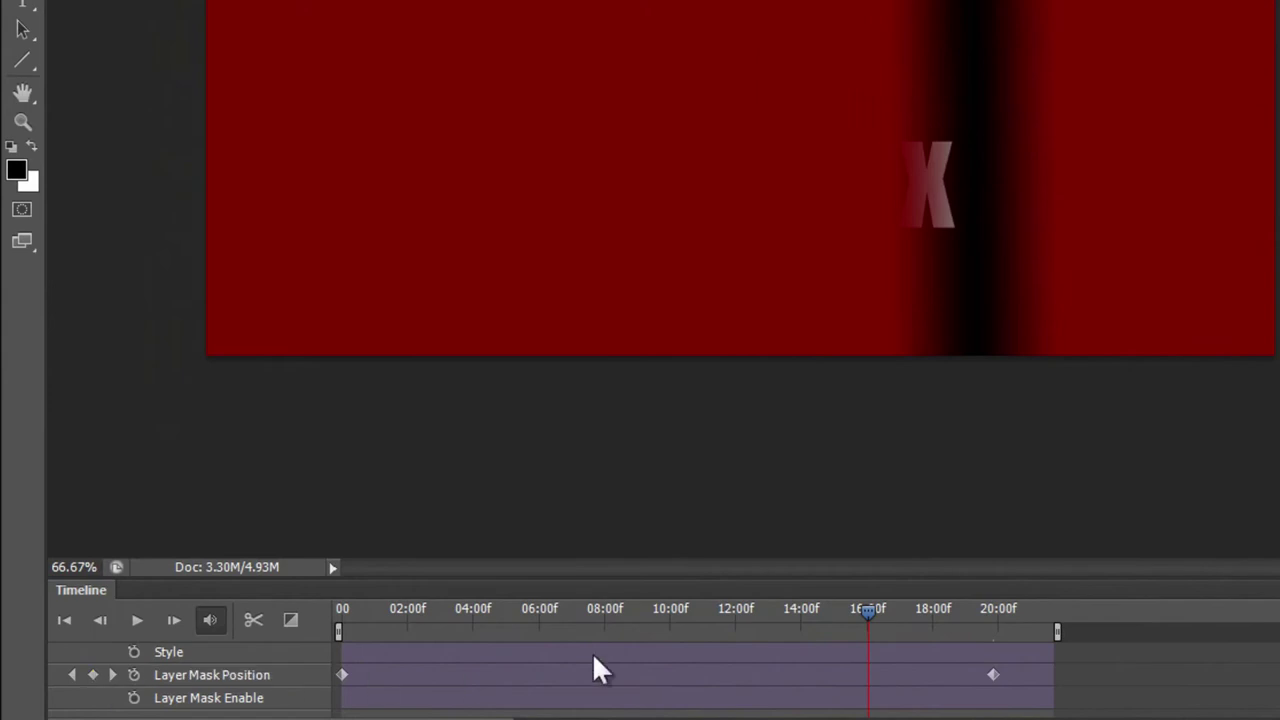
pyautogui.moveTo(867, 607); pyautogui.dragTo(301, 605)
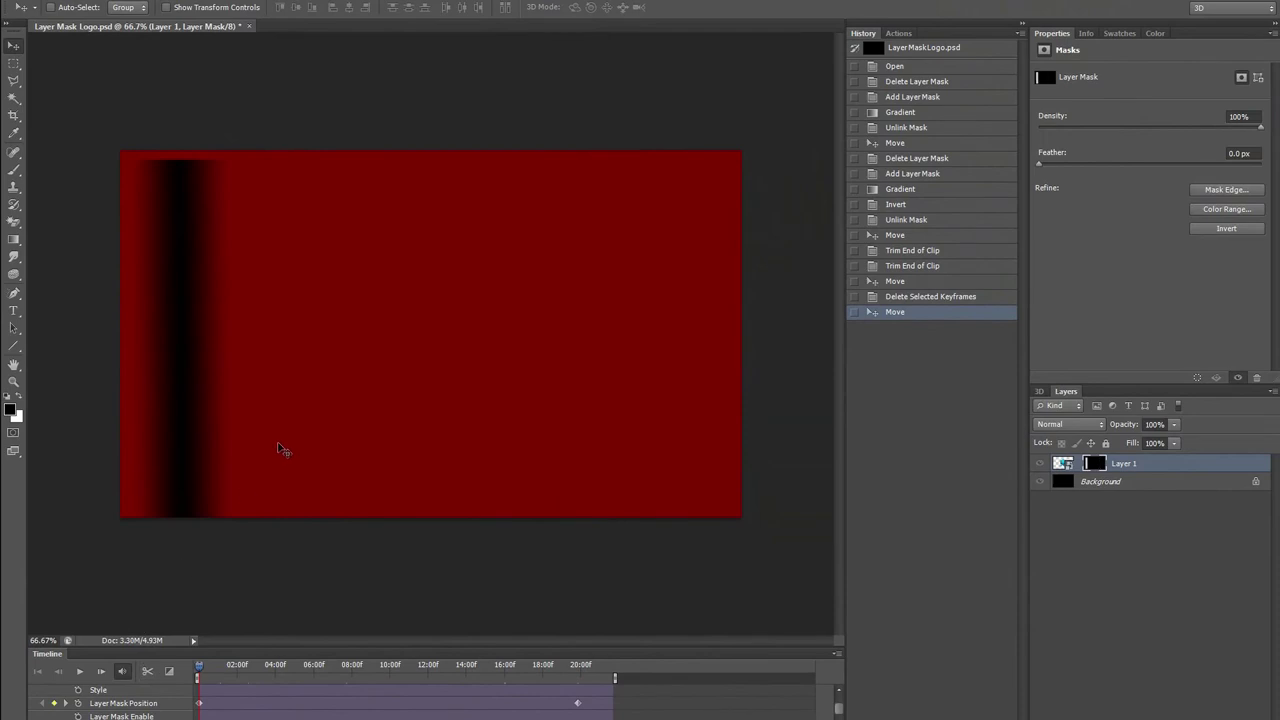
# Step: Preview the reveal and move the end mask keyframe earlier to about 05:00f
pyautogui.press('g')
pyautogui.click(81, 671)
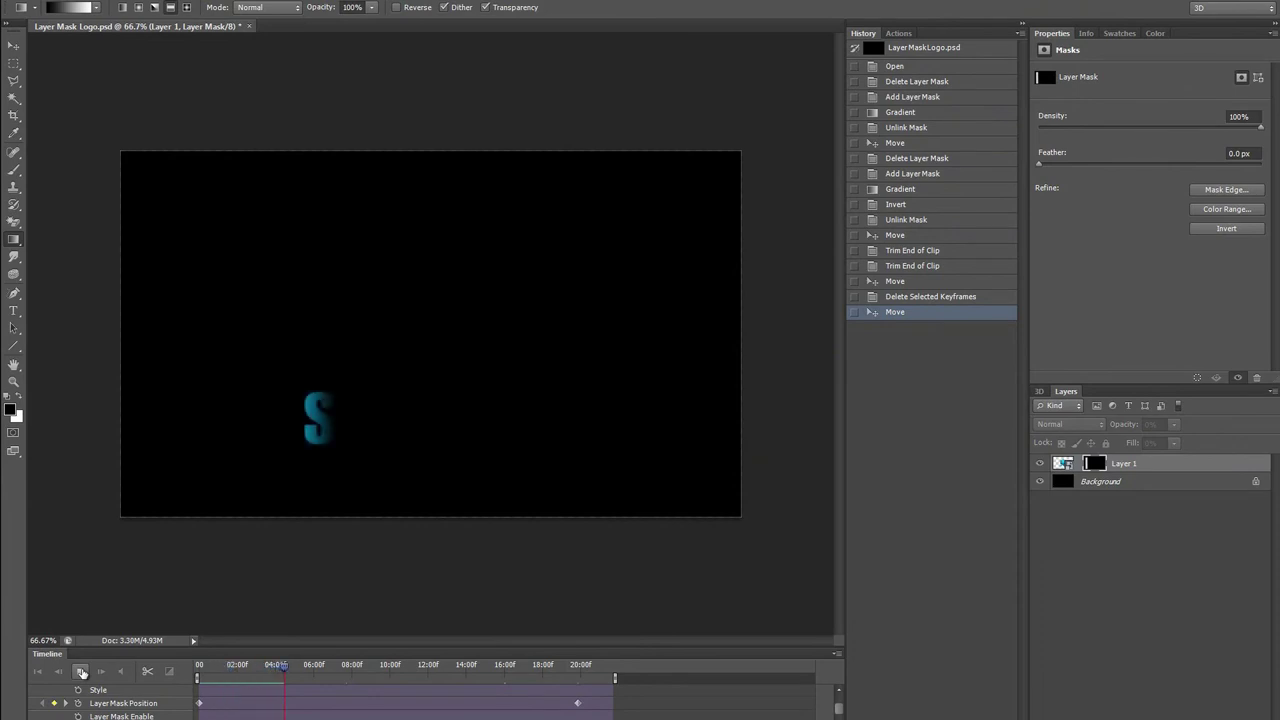
pyautogui.click(81, 671)
pyautogui.moveTo(578, 704); pyautogui.dragTo(198, 664)
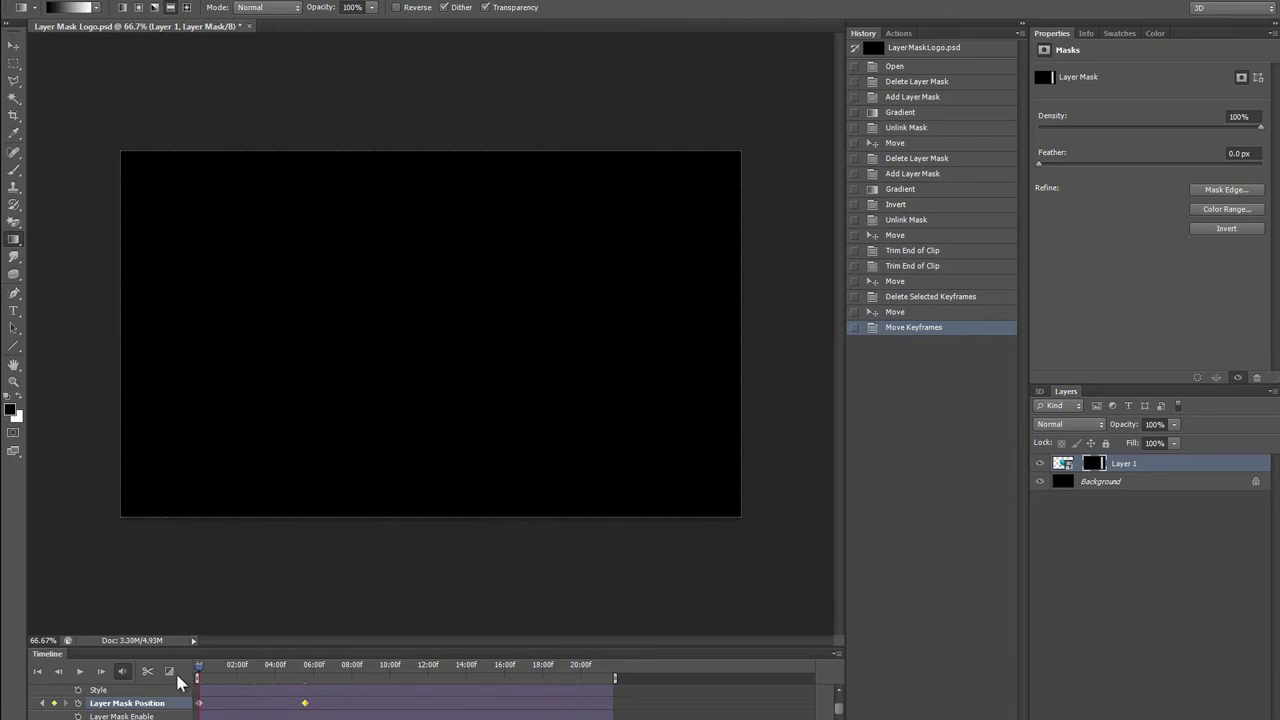
pyautogui.click(81, 672)
pyautogui.click(81, 673)
# Step: Move the end keyframe to about 02:00f, end the work area there, and replay
pyautogui.moveTo(305, 703); pyautogui.dragTo(198, 665)
pyautogui.click(81, 672)
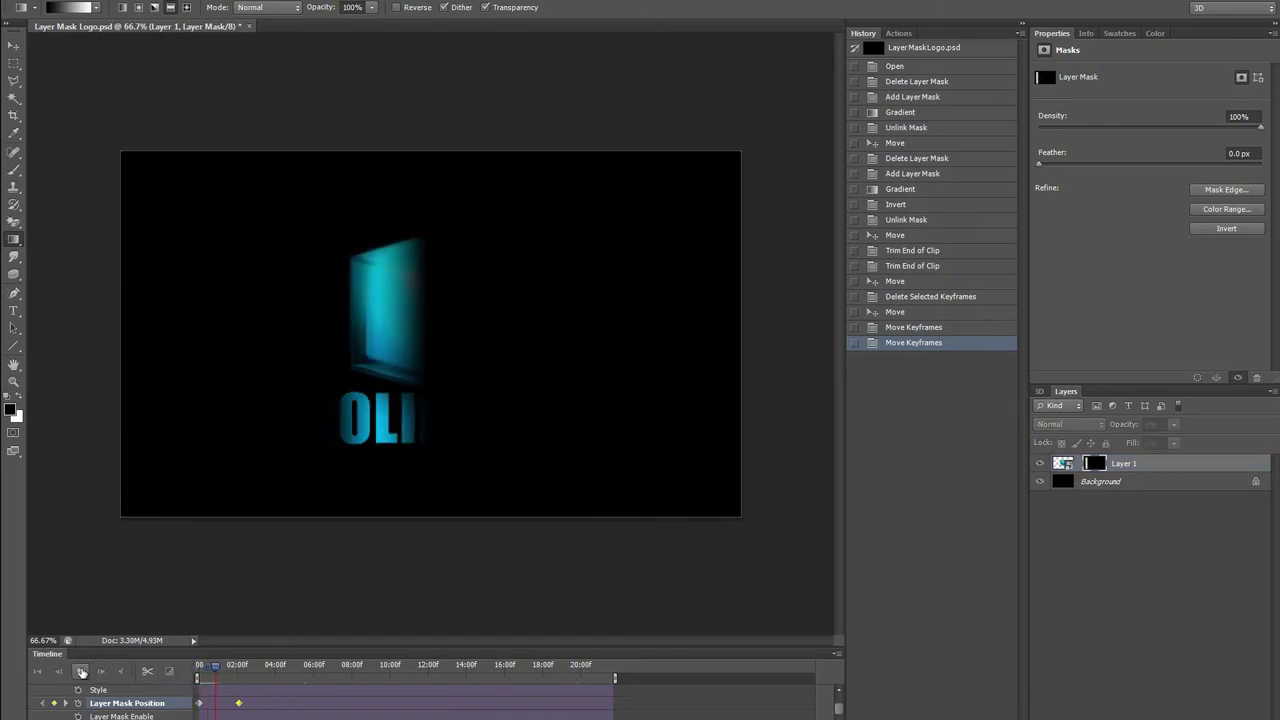
pyautogui.click(81, 672)
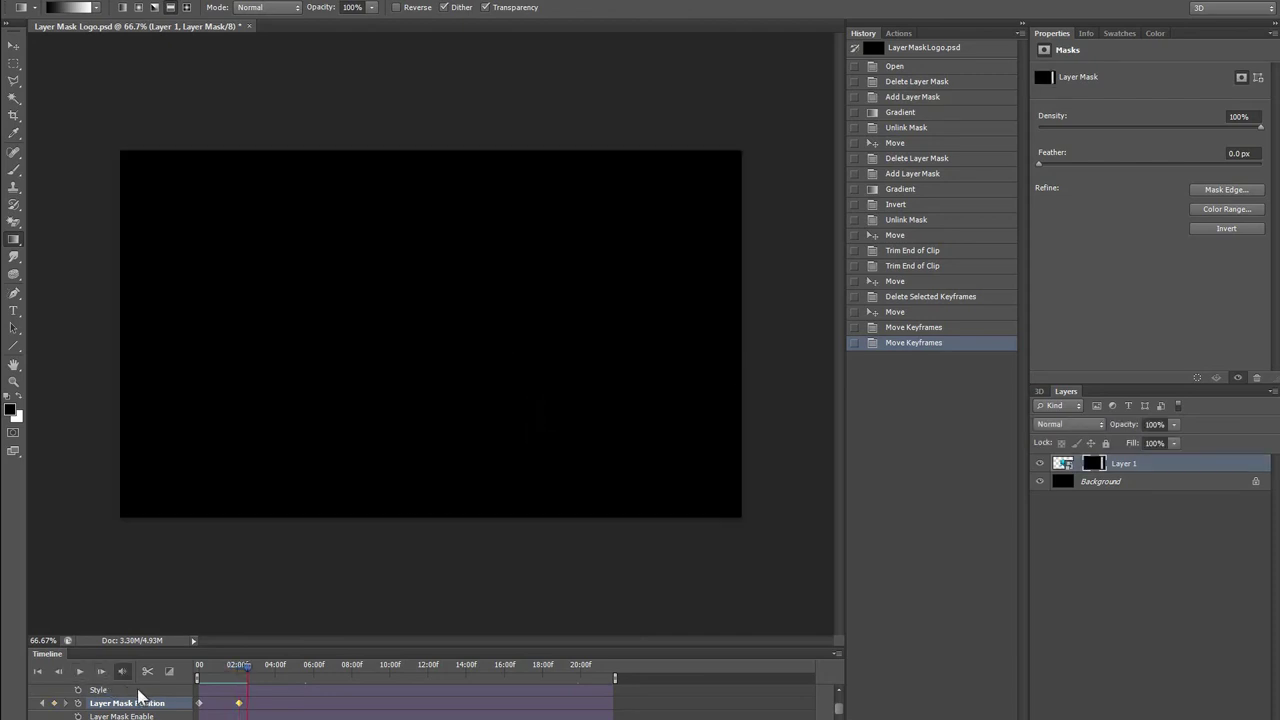
pyautogui.moveTo(614, 679); pyautogui.dragTo(249, 678)
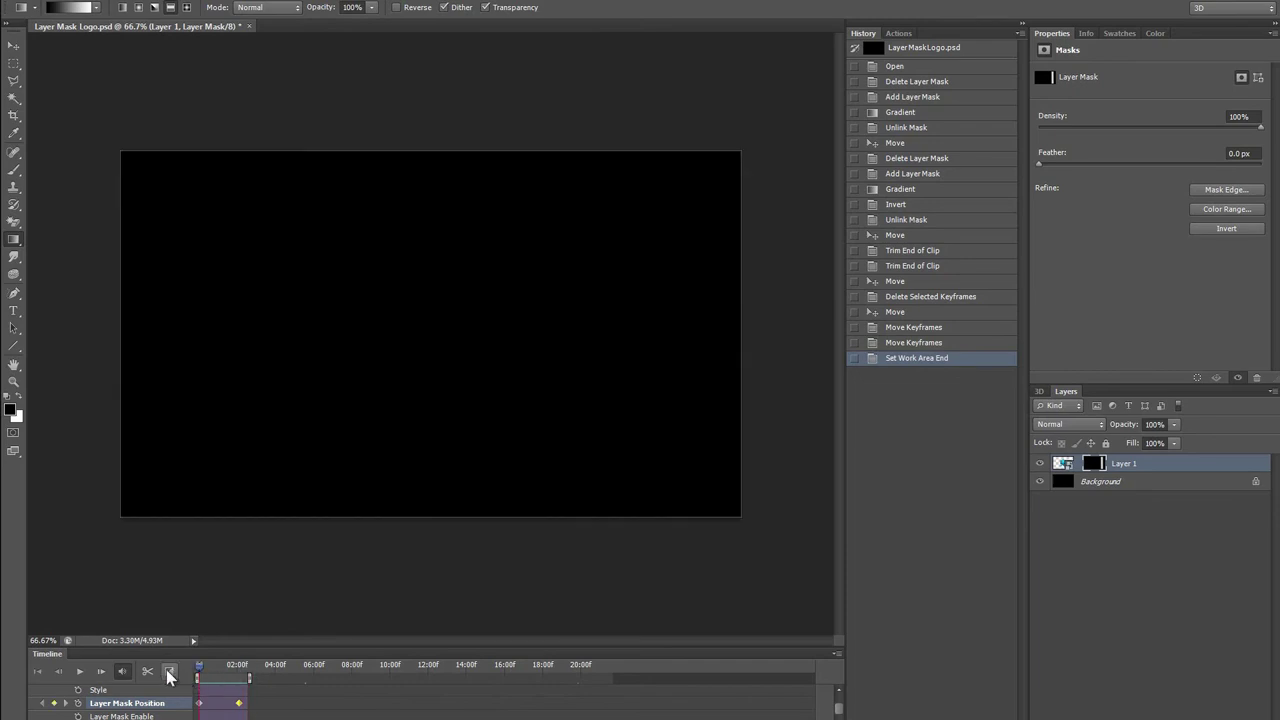
pyautogui.click(78, 672)
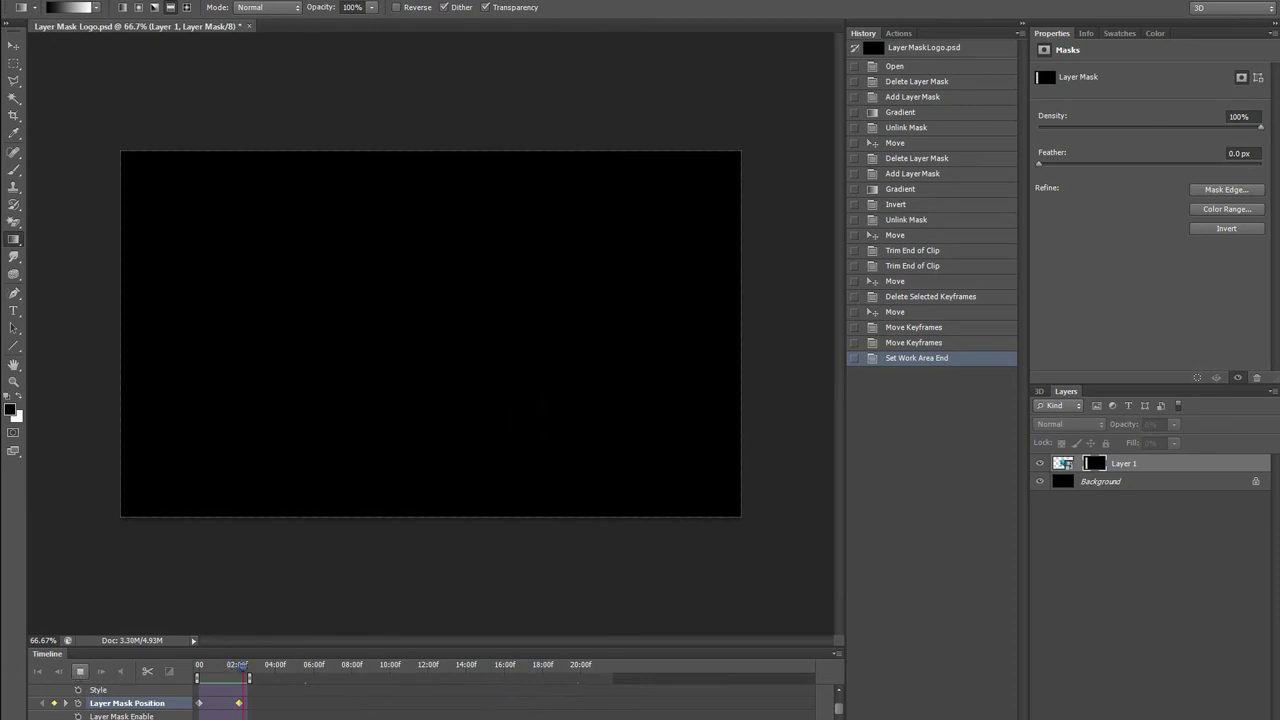
# Step: Open Render Video, keeping the output name Layer Mask Logo and the current folder
pyautogui.hotkey('alt', 'f')
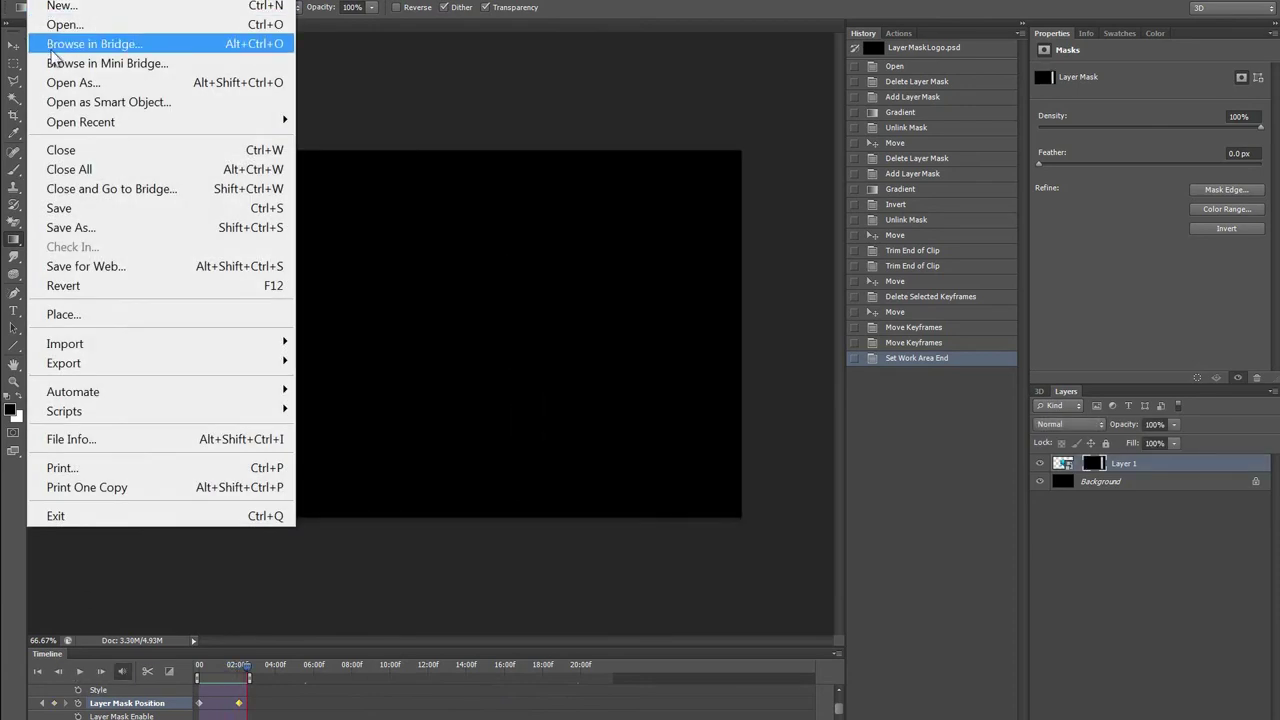
pyautogui.moveTo(72, 364)
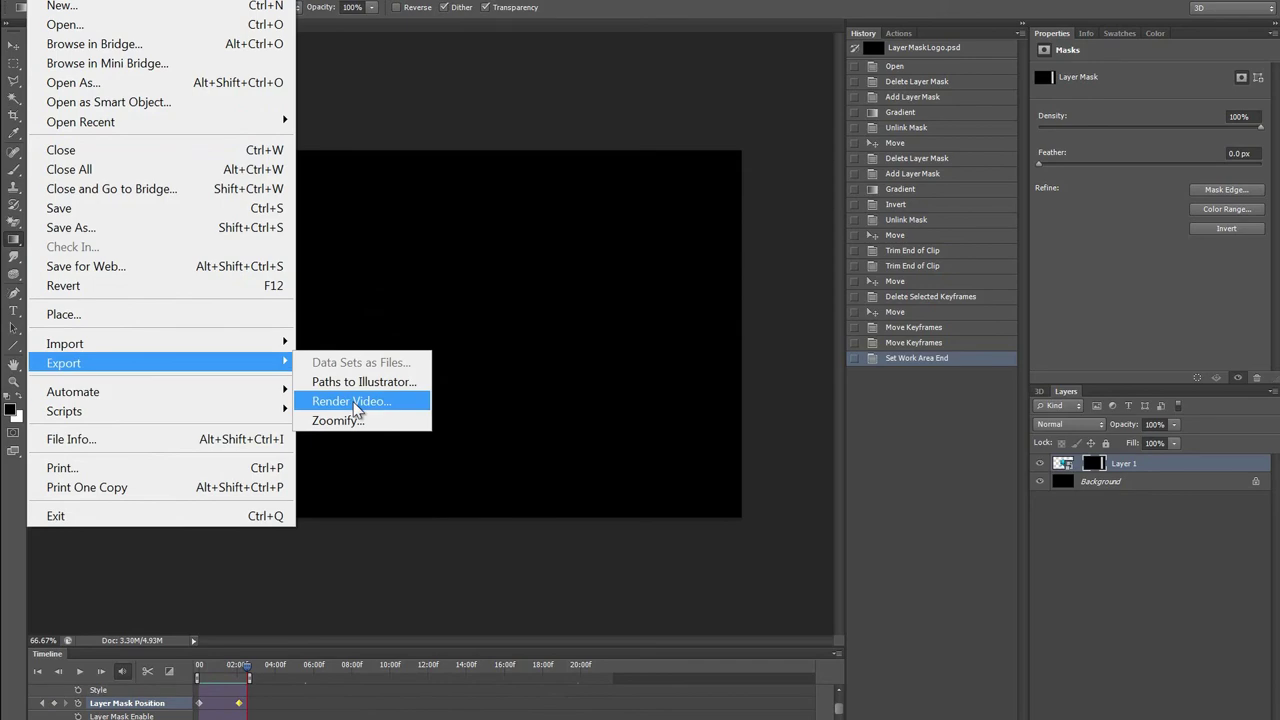
pyautogui.click(349, 401)
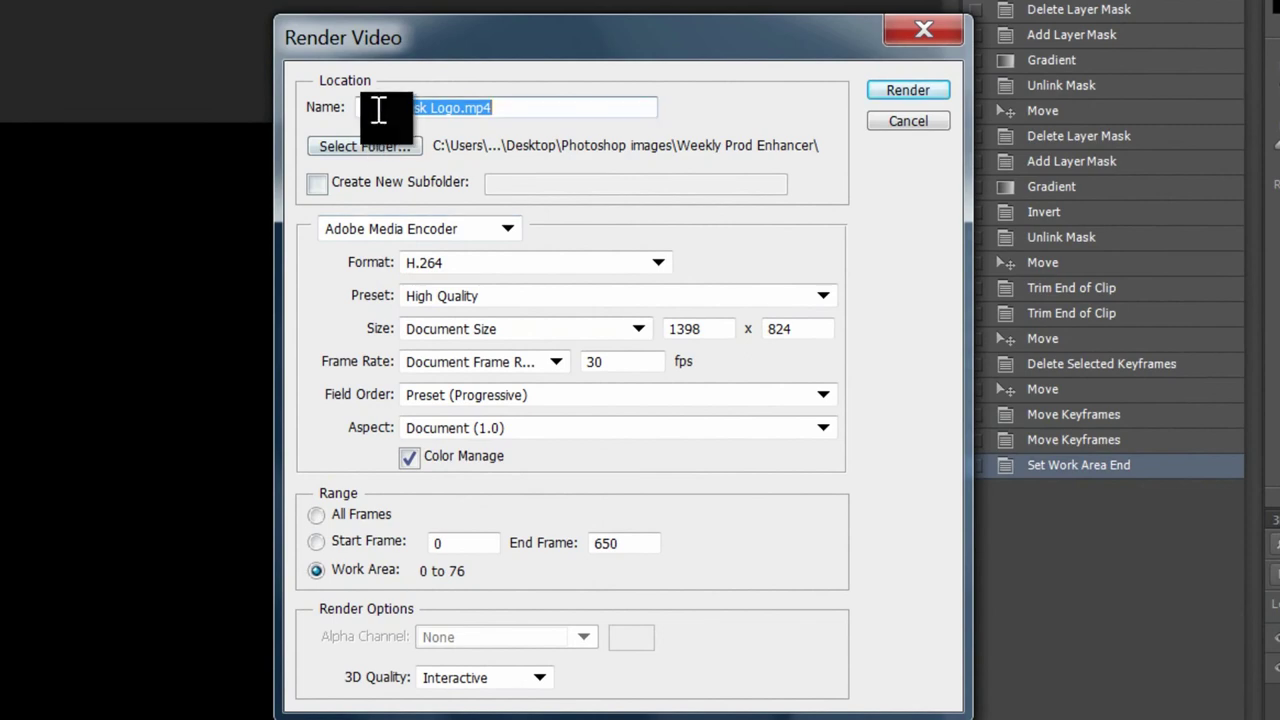
pyautogui.click(370, 150)
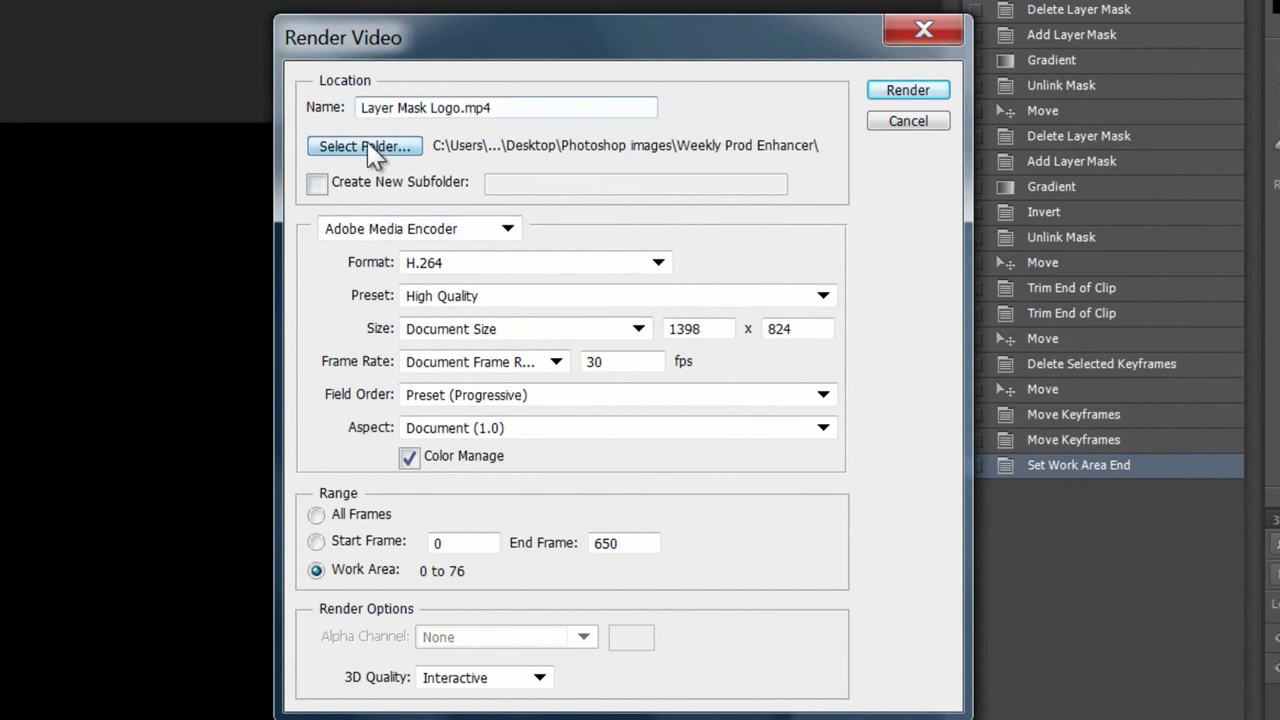
pyautogui.click(840, 212)
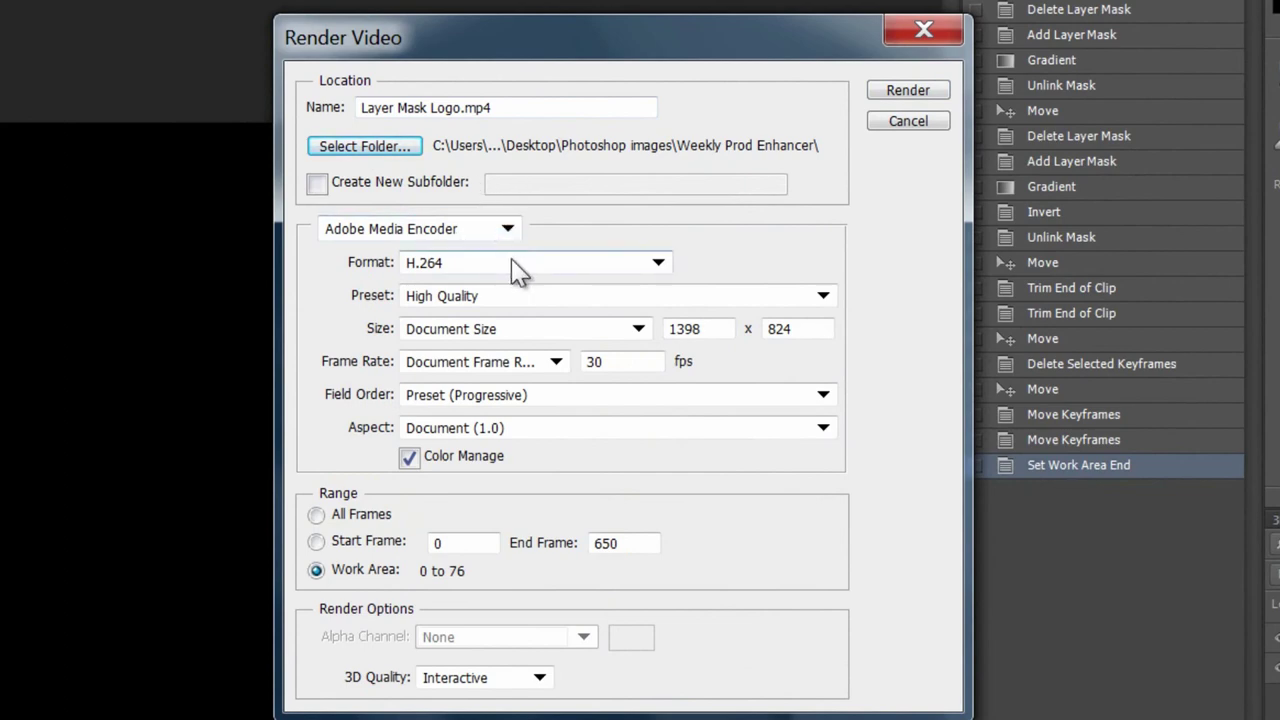
# Step: Choose the HD 1080p 29.97 preset and render the MP4
pyautogui.click(505, 296)
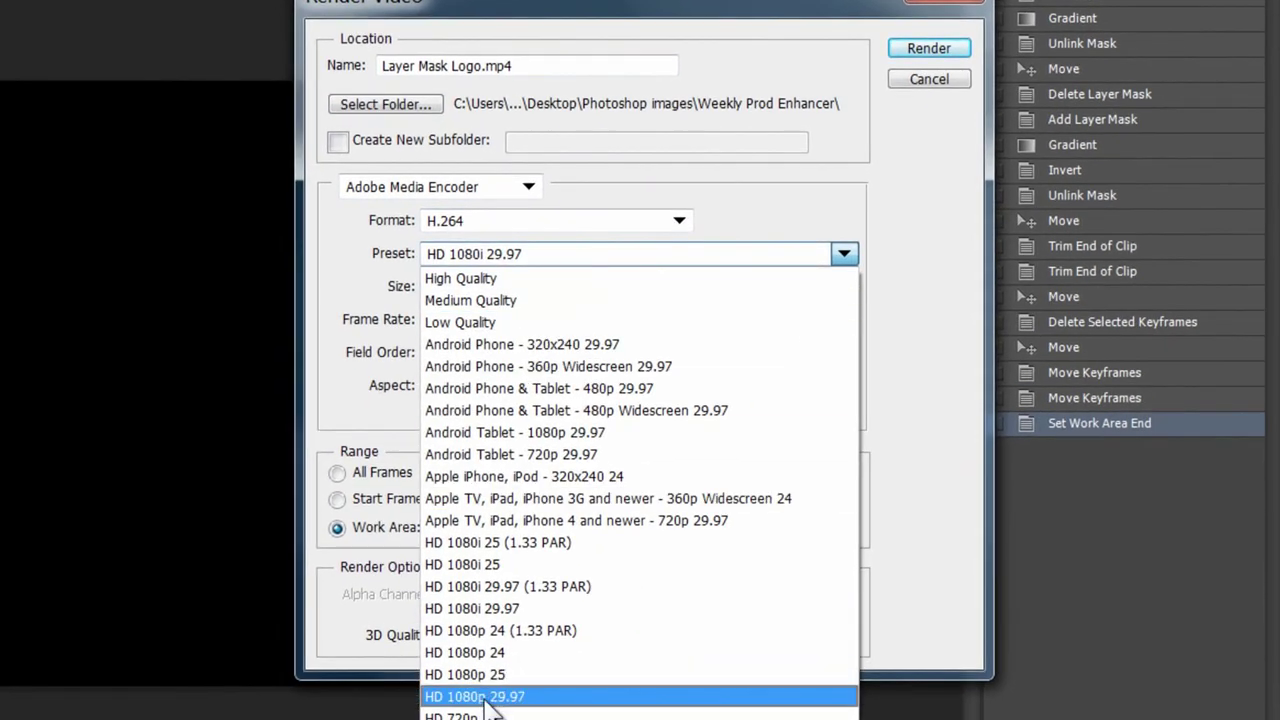
pyautogui.click(492, 698)
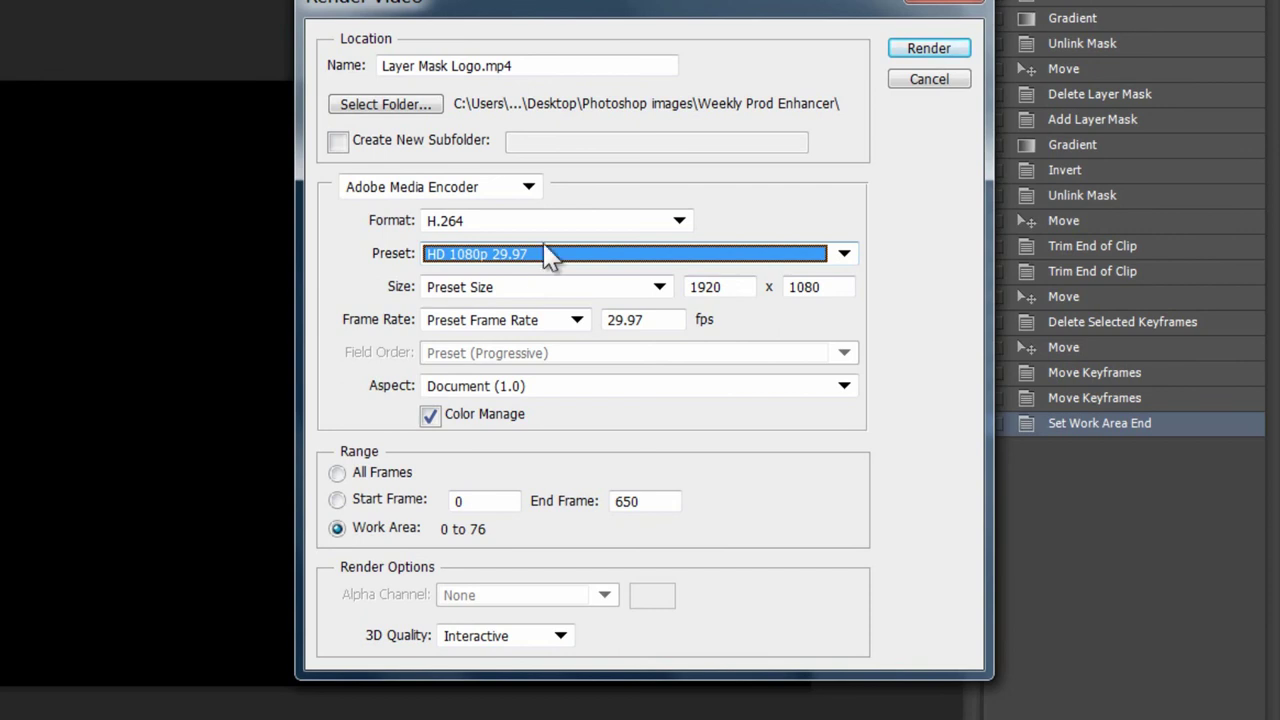
pyautogui.click(908, 55)
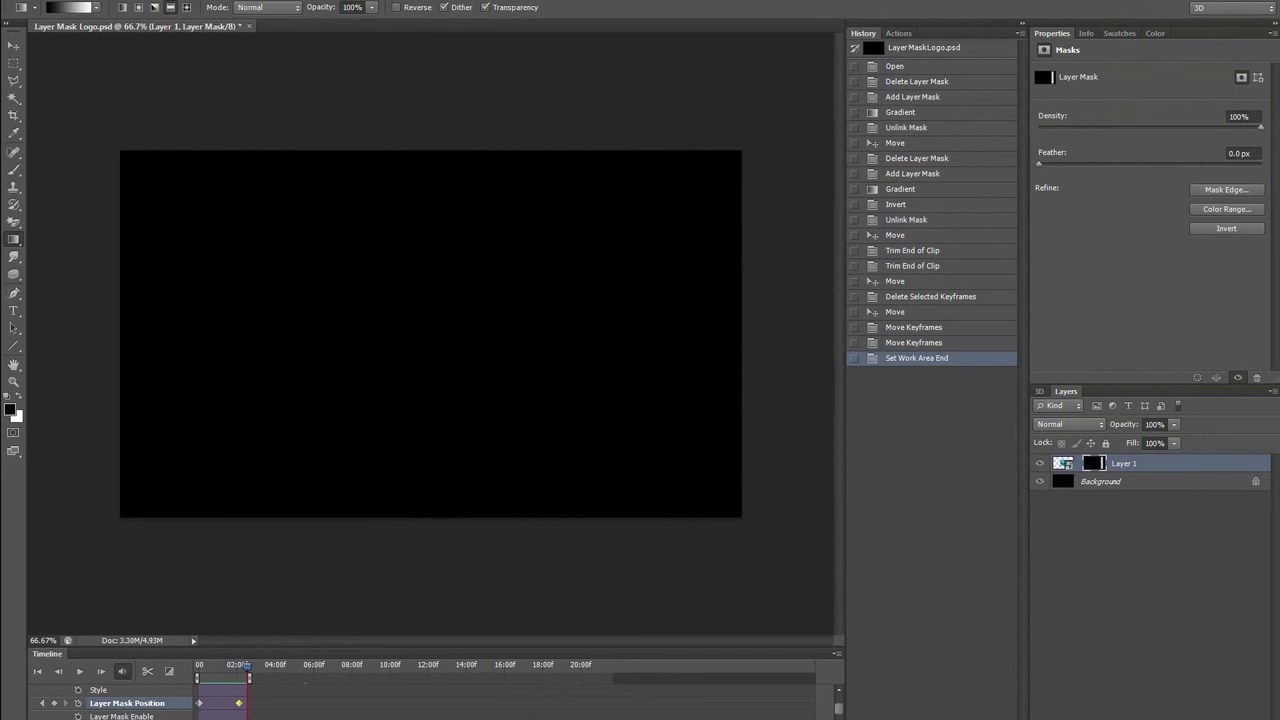
# Step: Play the 2-second Layer Mask Logo MP4 in Windows Media Player, then close the player
pyautogui.hotkey('alt', 'Tab')
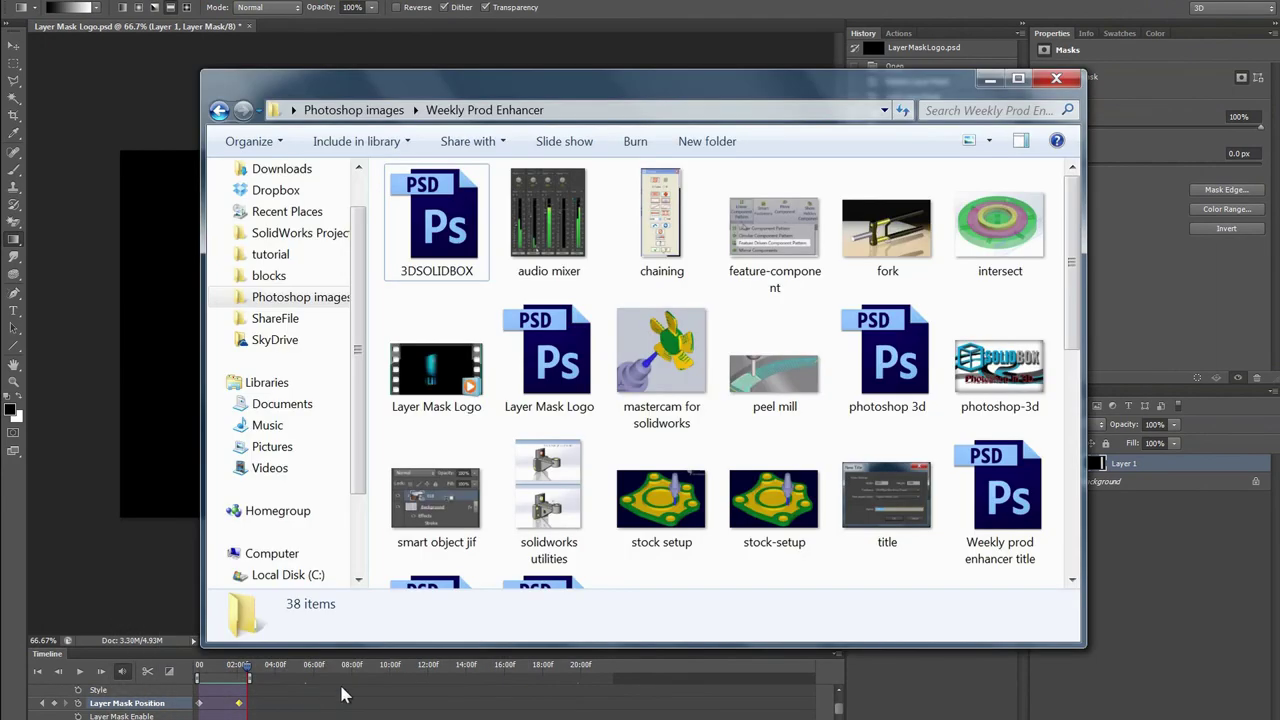
pyautogui.doubleClick(447, 398)
pyautogui.doubleClick(447, 398)
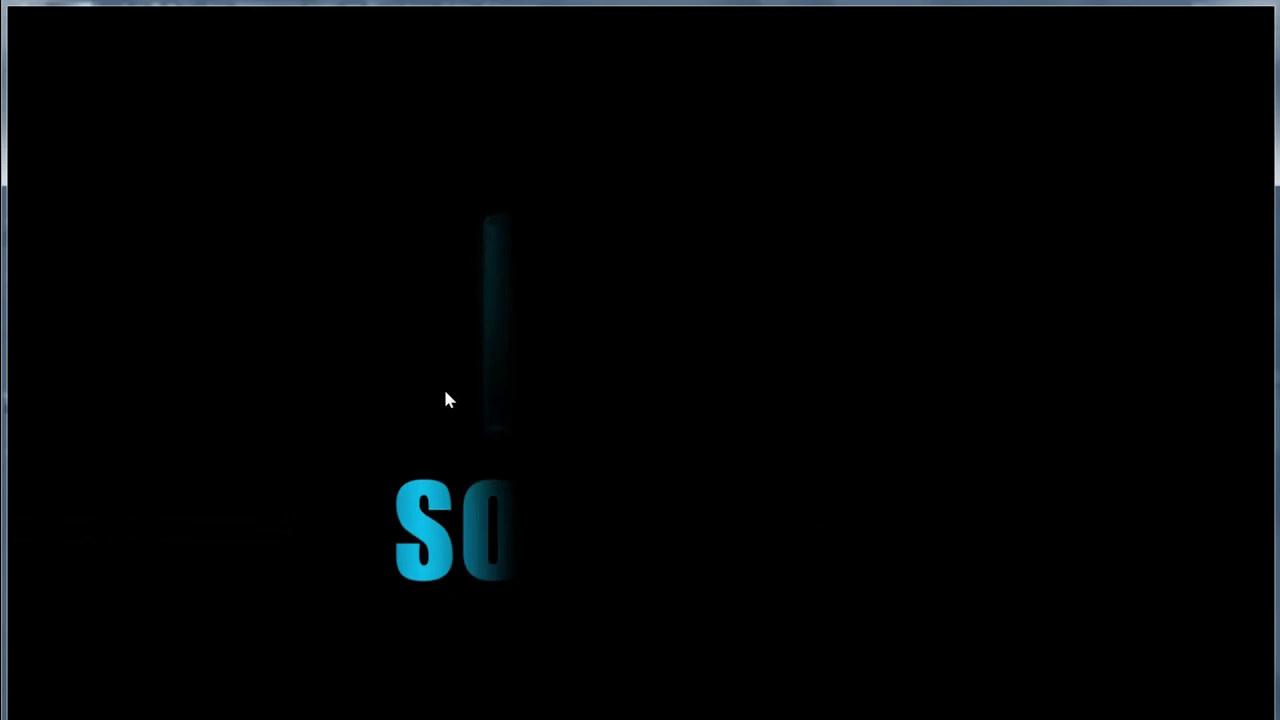
pyautogui.hotkey('alt', 'F4')
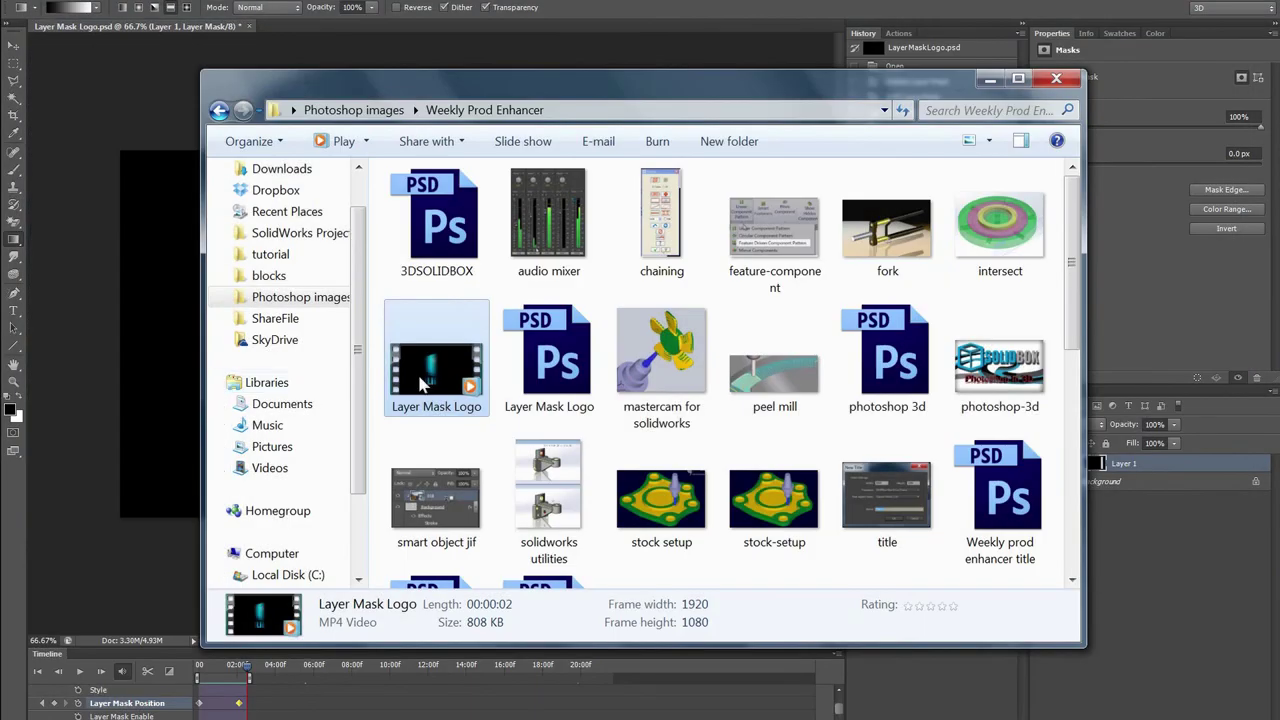